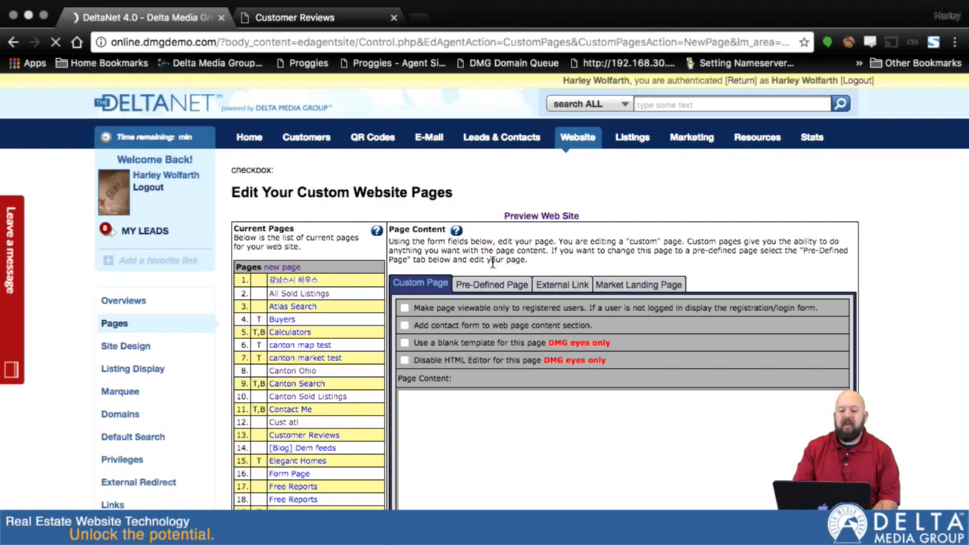
# Step: Switch the new website page to the Pre-Defined Page type
pyautogui.click(479, 292)
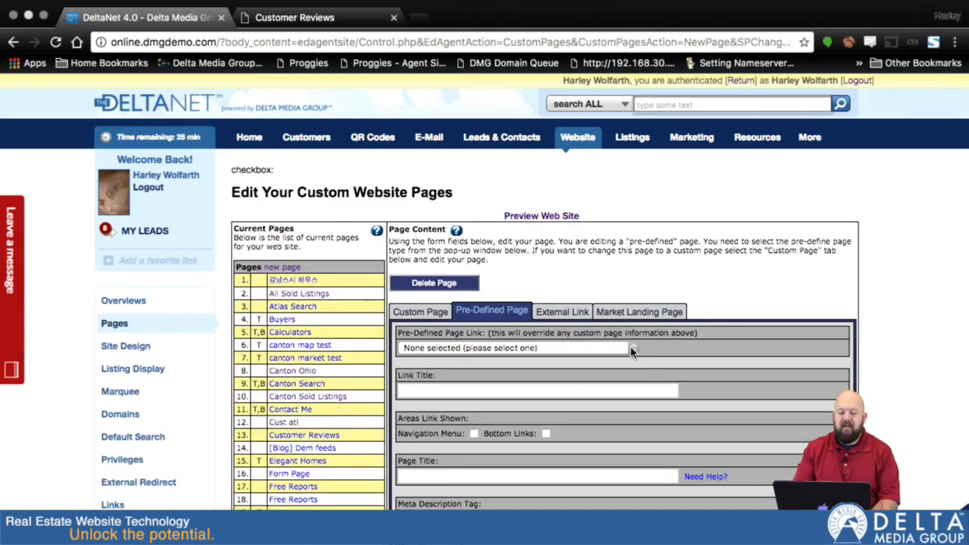
# Step: Choose Market Watch Form (Advanced Sites Only) as the pre-defined page link
pyautogui.click(635, 350)
pyautogui.scroll(-5, 591, 441)
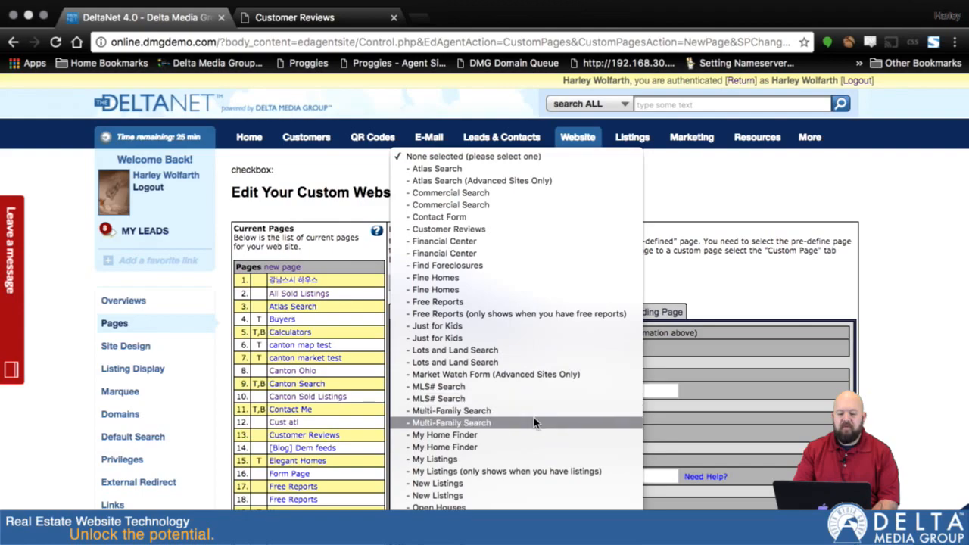
pyautogui.click(464, 375)
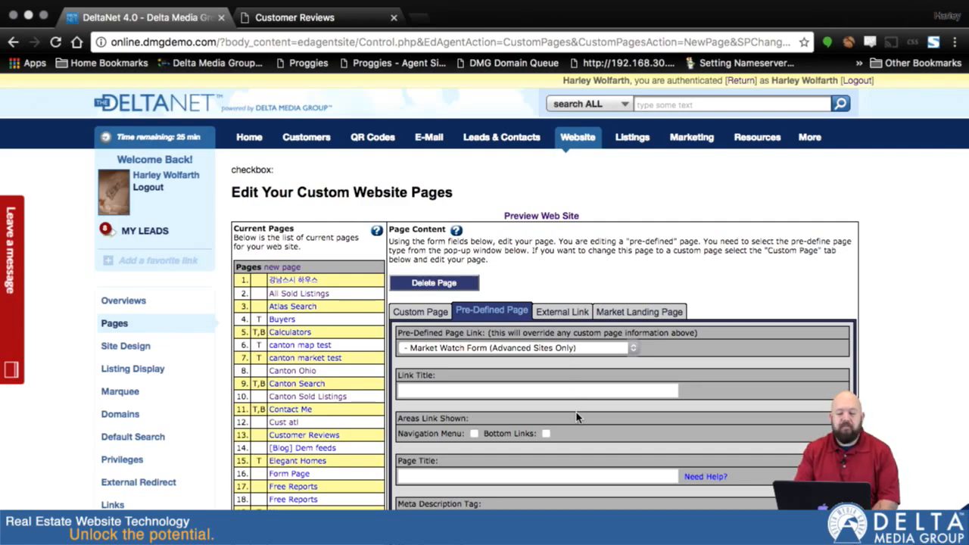
pyautogui.scroll(-3, 575, 417)
# Step: Enter link title 'Market' and page title 'Market Watch Report', show it in the navigation menu, and save
pyautogui.click(530, 299)
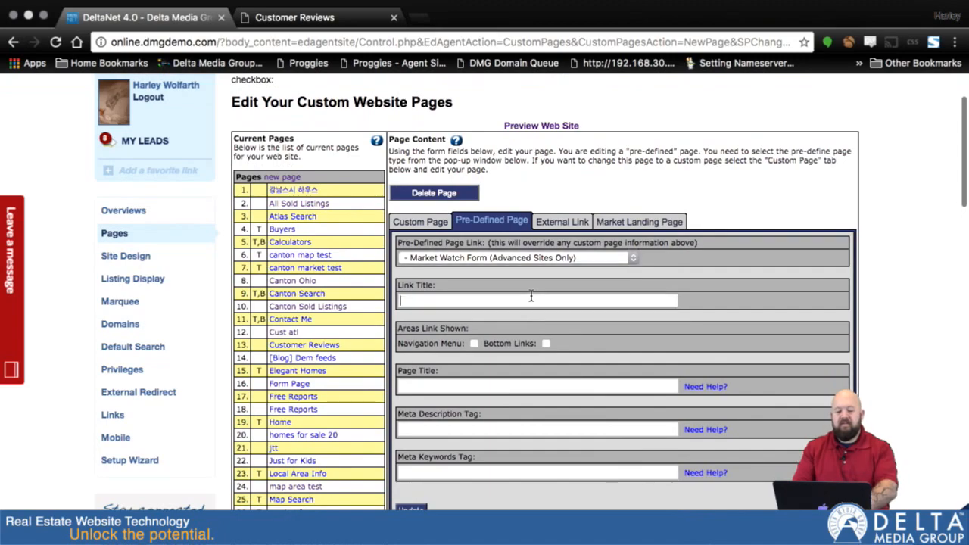
pyautogui.write('Market Watch Page')
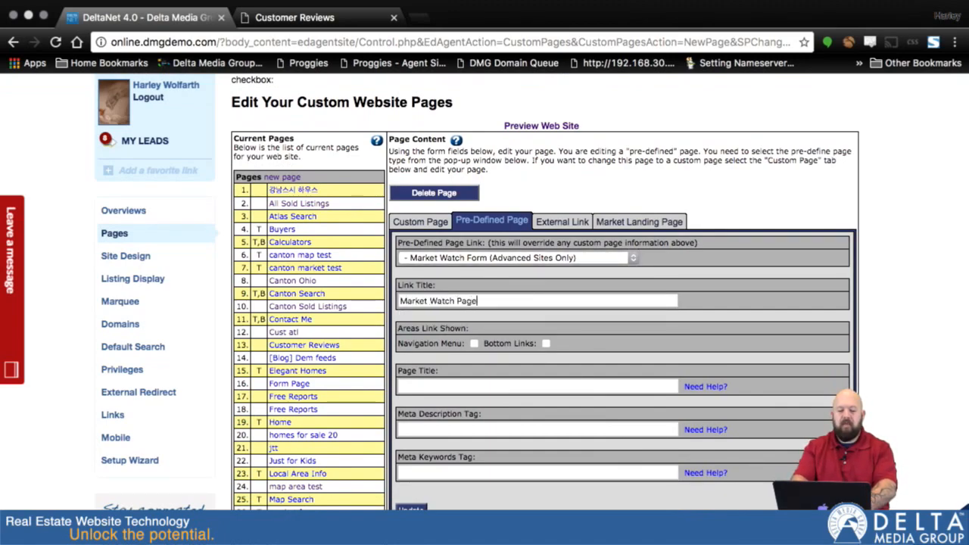
pyautogui.press('Tab')
pyautogui.click(474, 343)
pyautogui.click(449, 387)
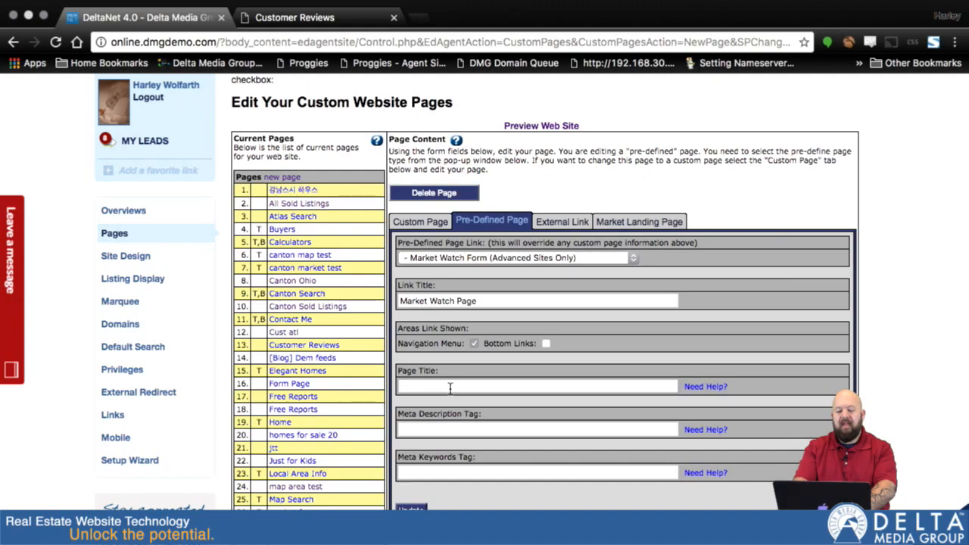
pyautogui.write('Mar')
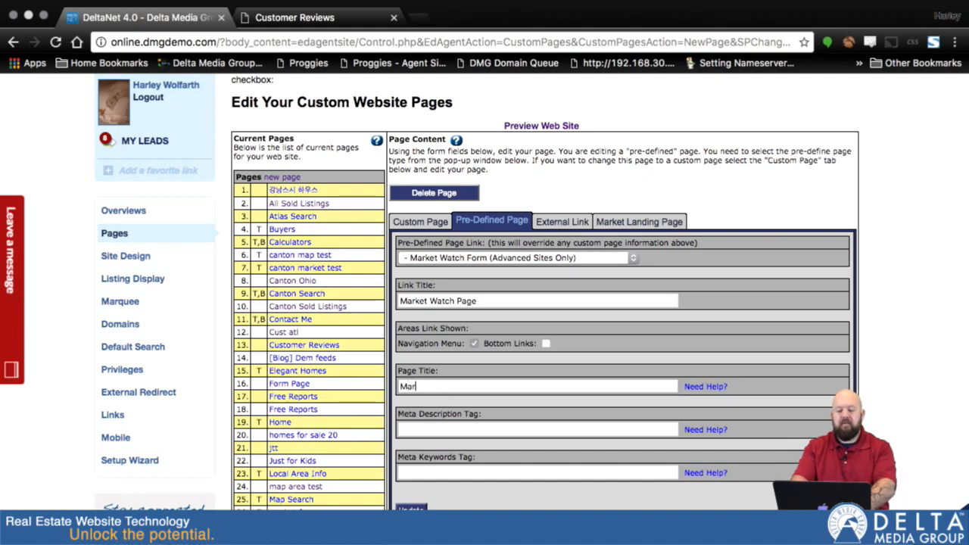
pyautogui.write('ket Watch Reports')
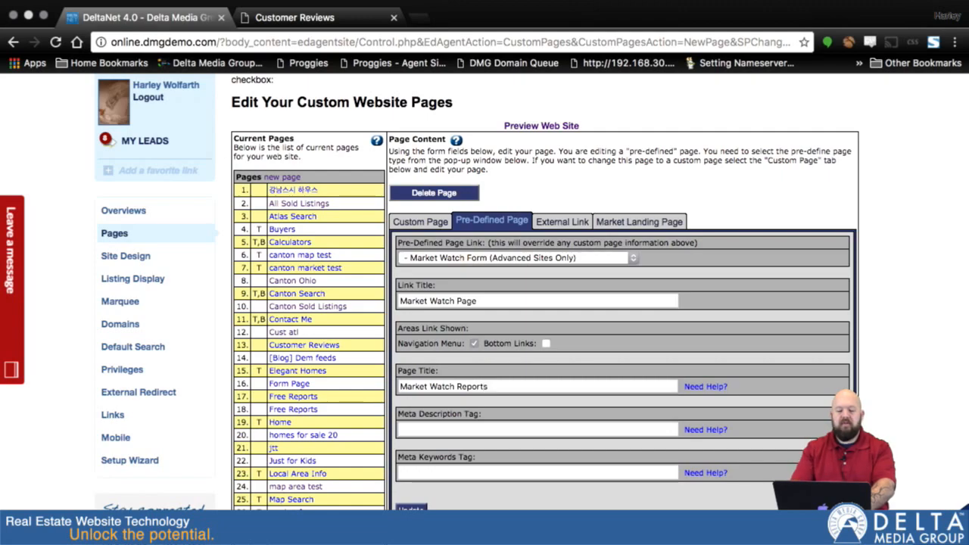
pyautogui.scroll(-3, 598, 430)
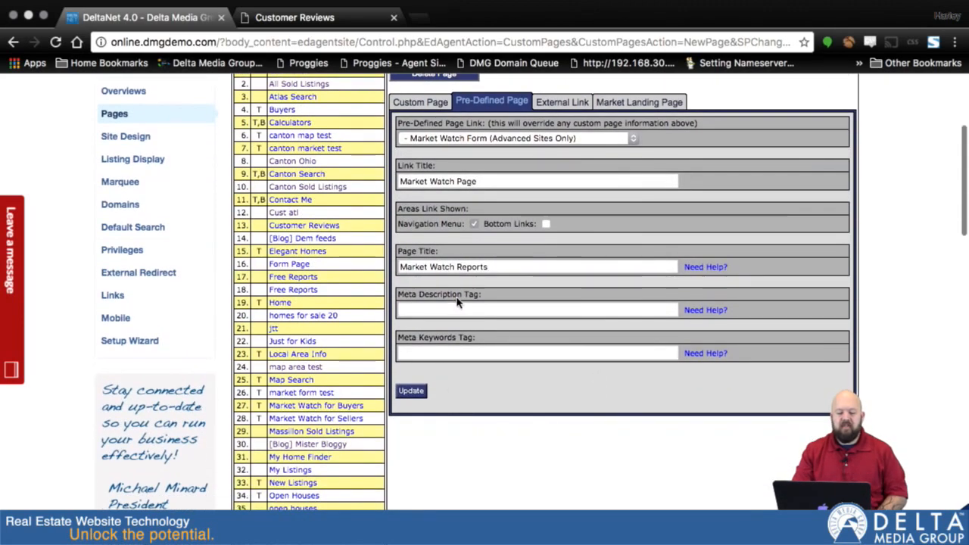
pyautogui.click(413, 394)
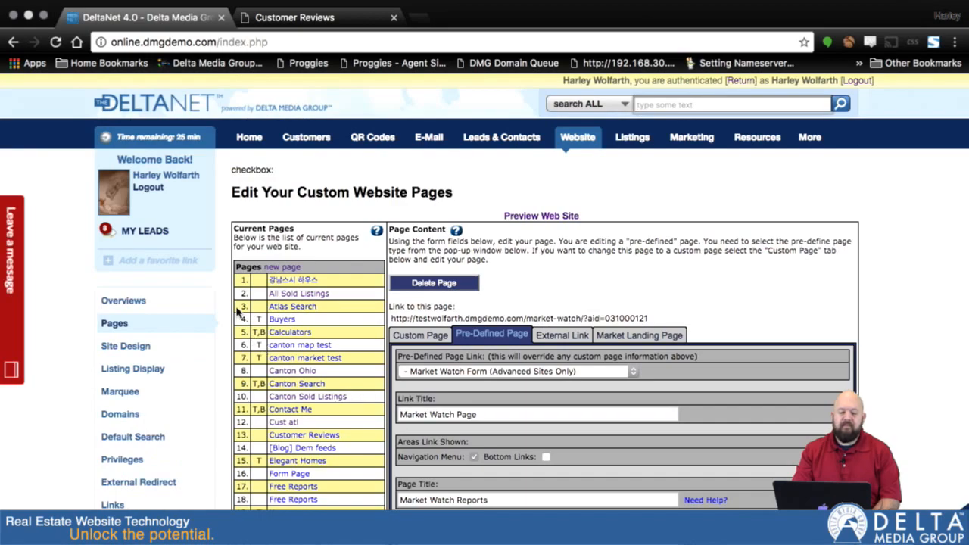
# Step: Place Market Watch Page above Contact Me, save the menu order, and reload the agent website
pyautogui.scroll(-10, 318, 329)
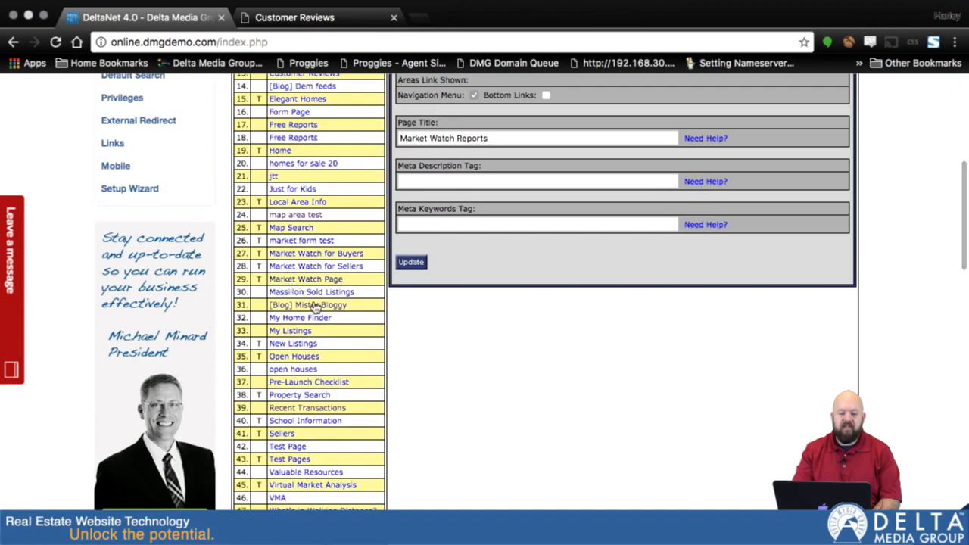
pyautogui.scroll(-10, 392, 465)
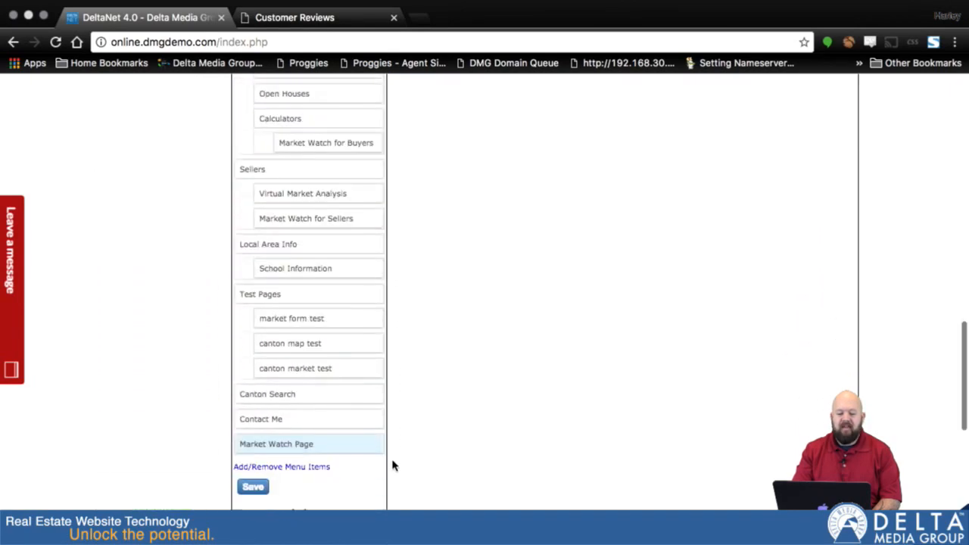
pyautogui.scroll(-2, 393, 465)
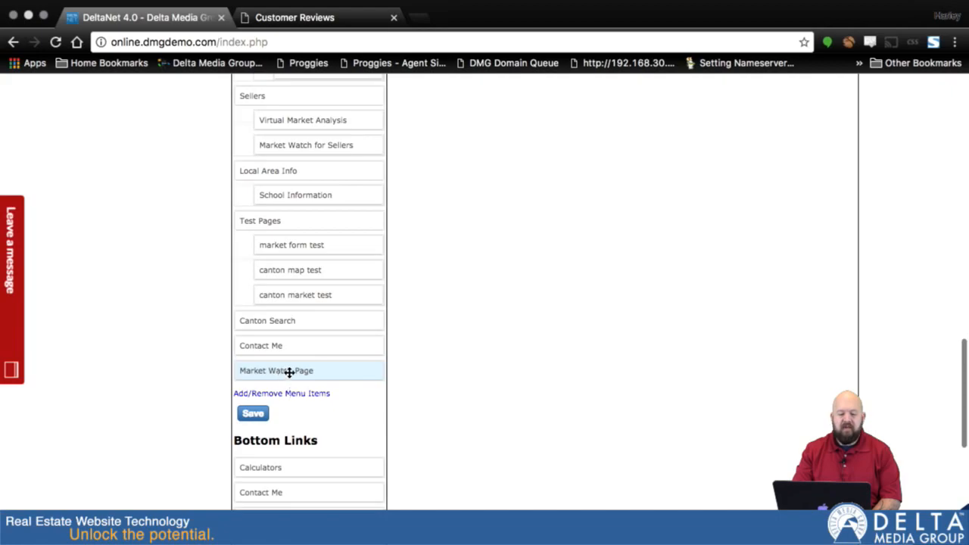
pyautogui.scroll(1, 391, 303)
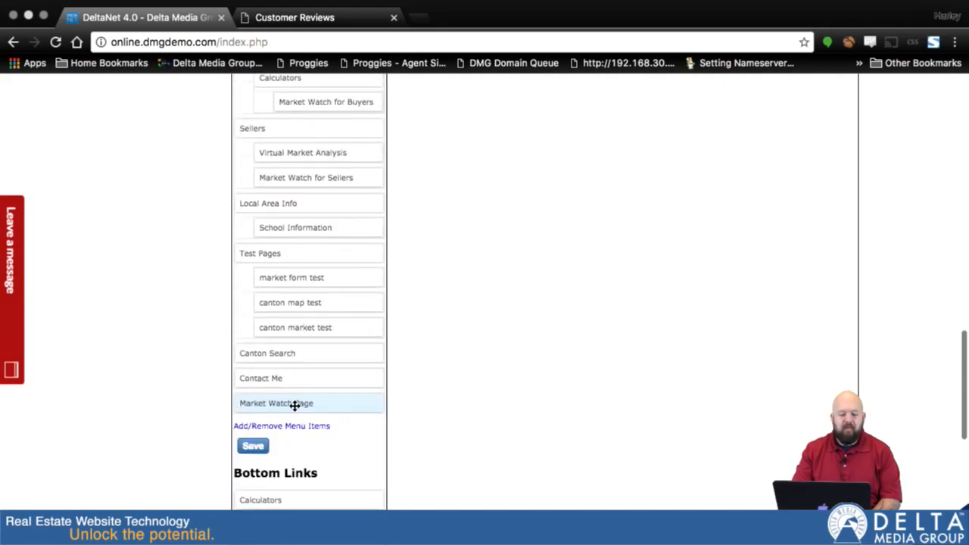
pyautogui.moveTo(295, 405); pyautogui.dragTo(295, 379)
pyautogui.click(252, 448)
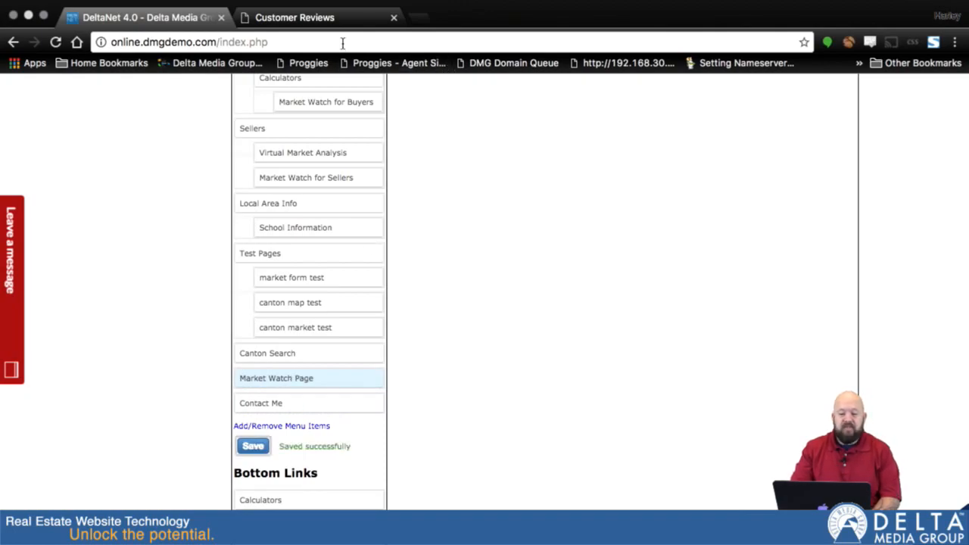
pyautogui.click(303, 17)
pyautogui.press('super+r')
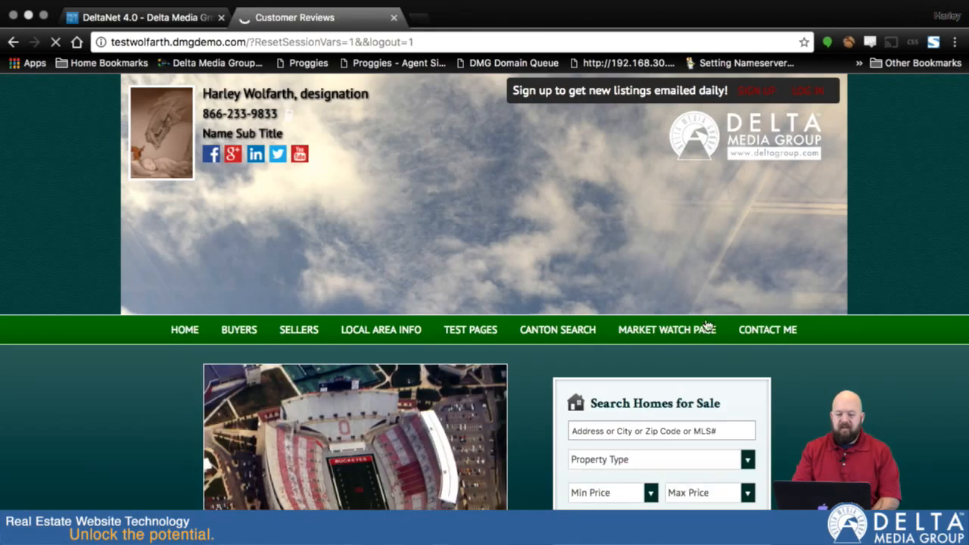
# Step: Open MARKET WATCH PAGE from the site's navigation and look through the sign-up form
pyautogui.click(648, 333)
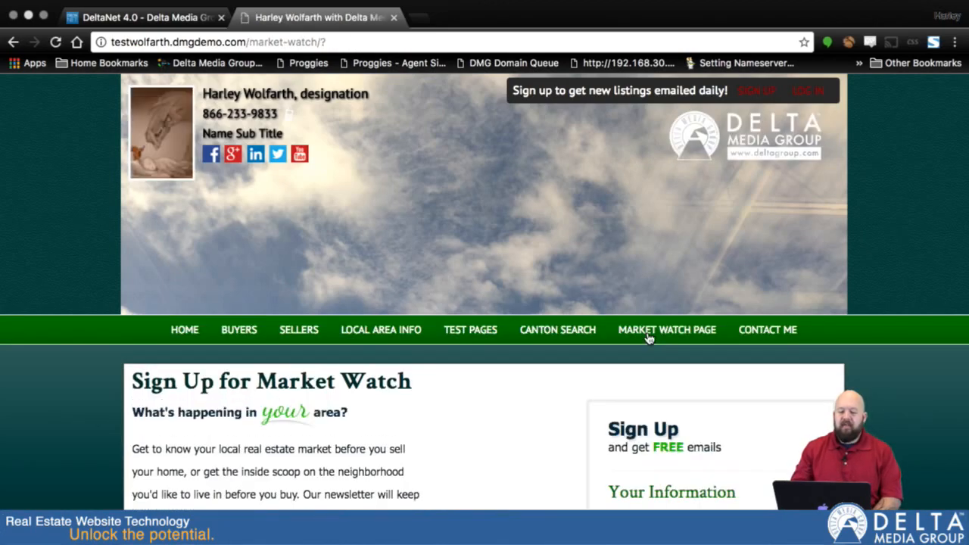
pyautogui.scroll(-6, 648, 338)
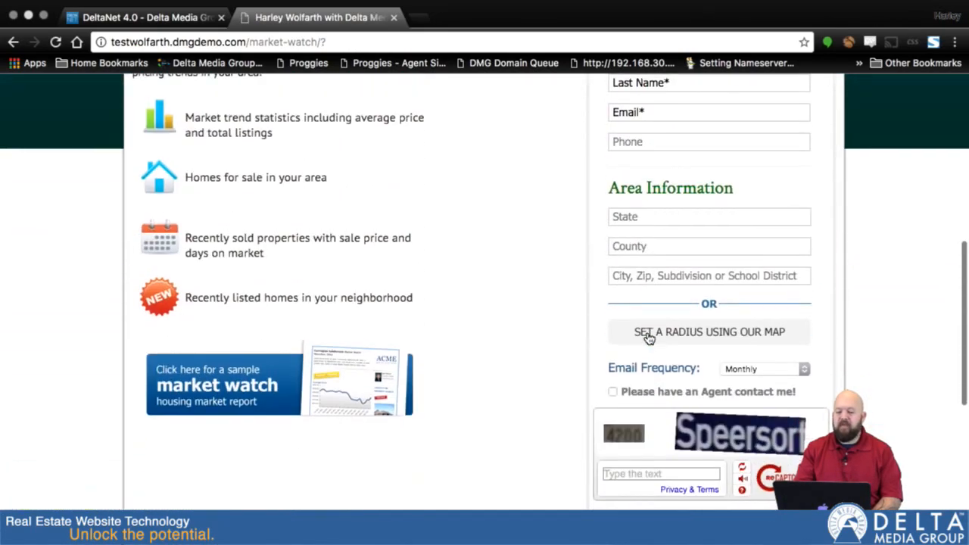
pyautogui.scroll(-2, 648, 338)
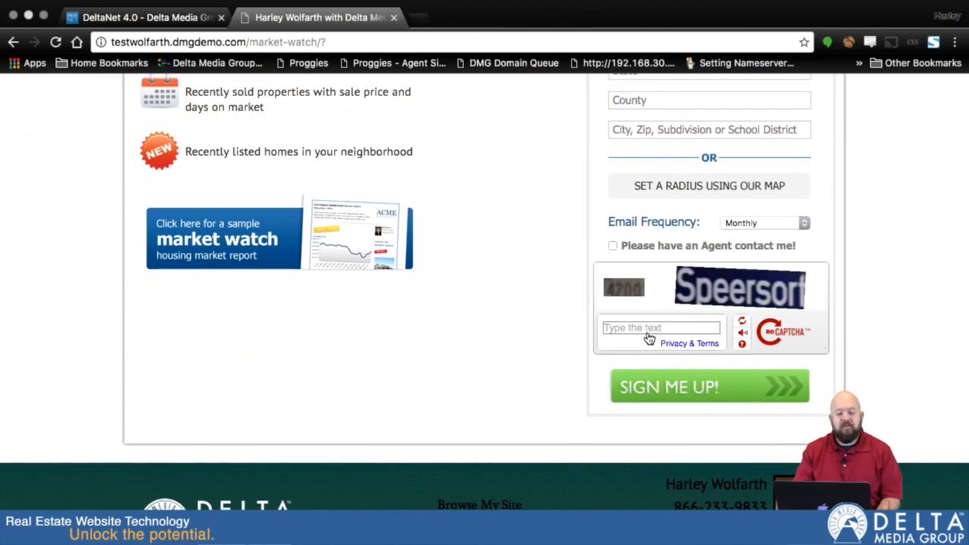
pyautogui.scroll(3, 528, 344)
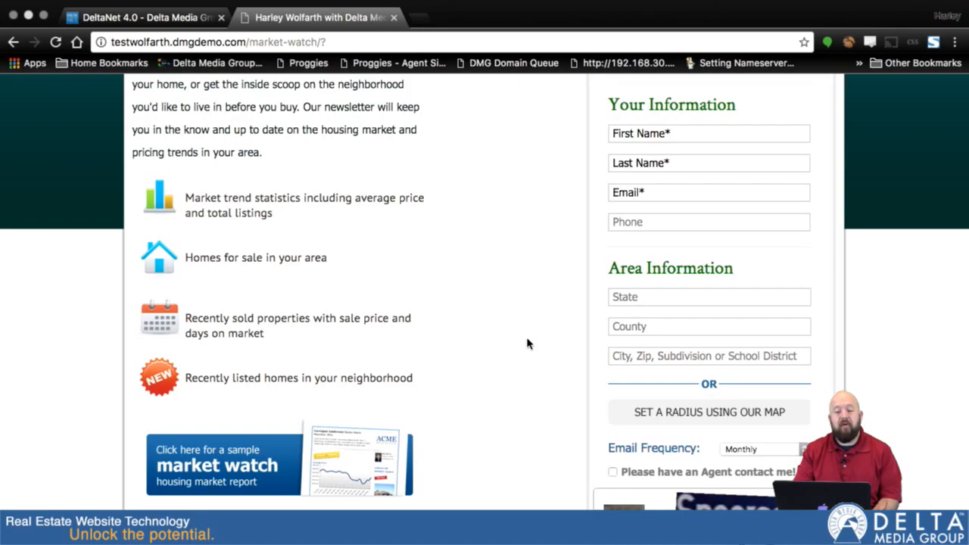
pyautogui.scroll(2, 528, 344)
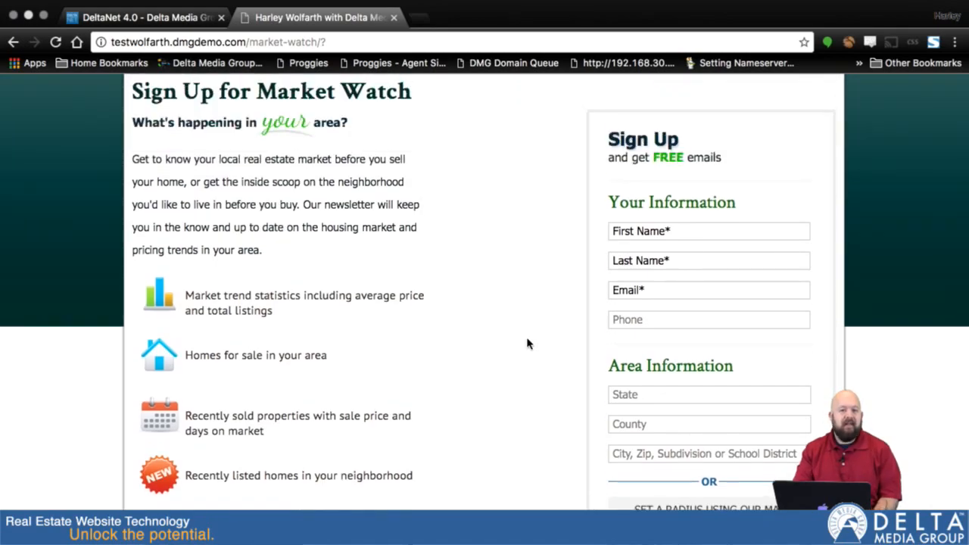
# Step: Fill in the lead's first name, last name and e-mail address on the sign-up form
pyautogui.click(700, 225)
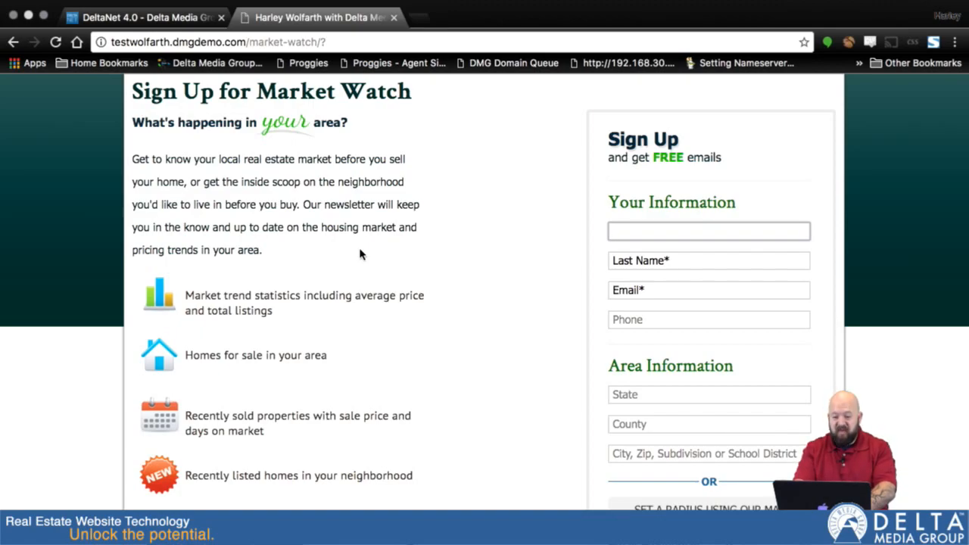
pyautogui.write('Doctor')
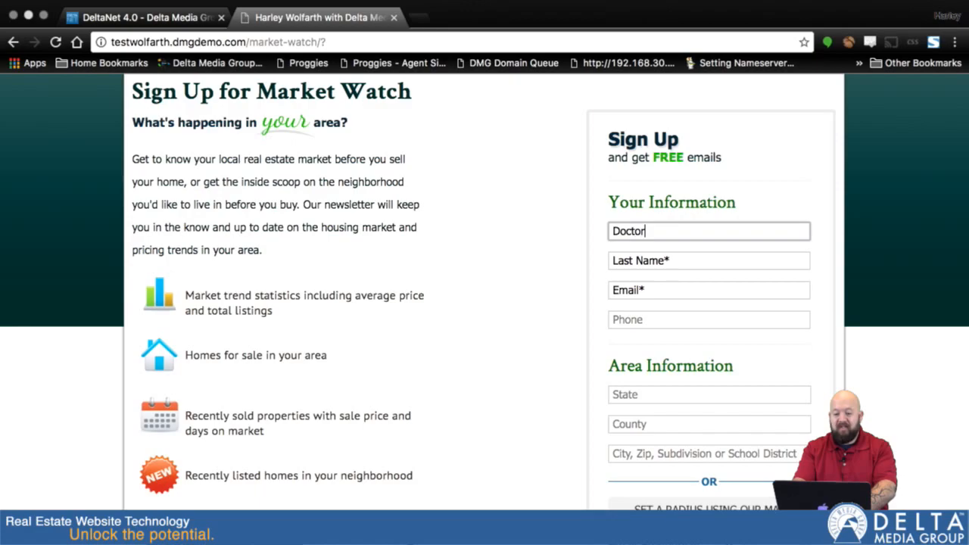
pyautogui.press('Tab')
pyautogui.write('Frankenf')
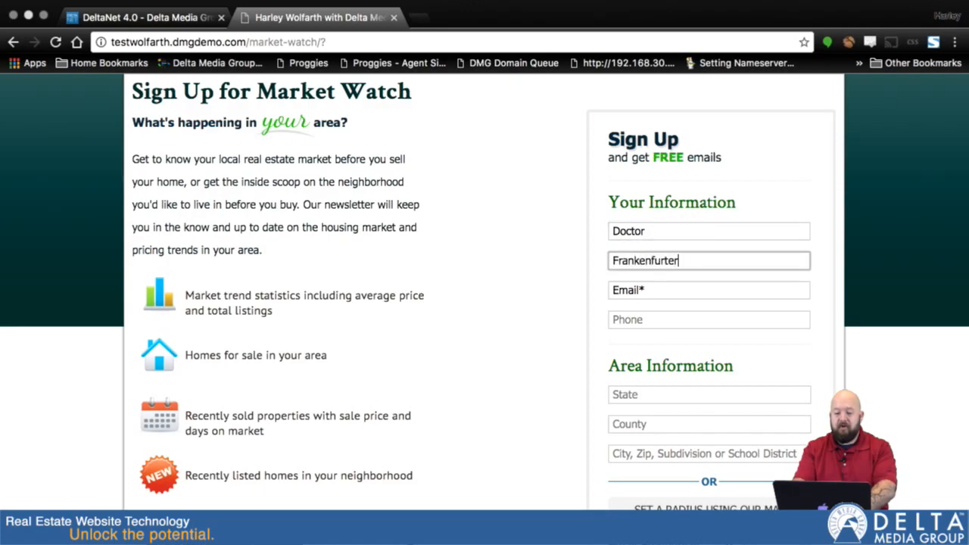
pyautogui.press('Tab')
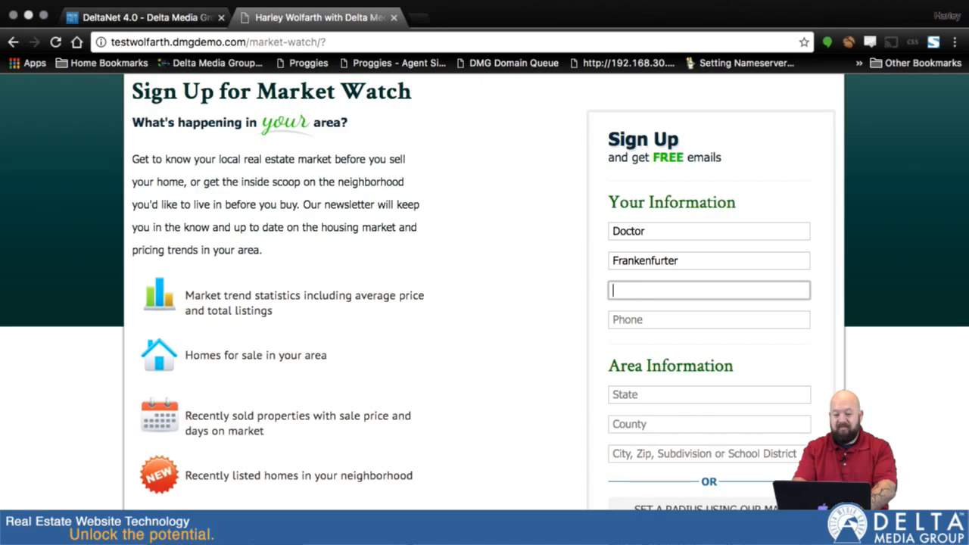
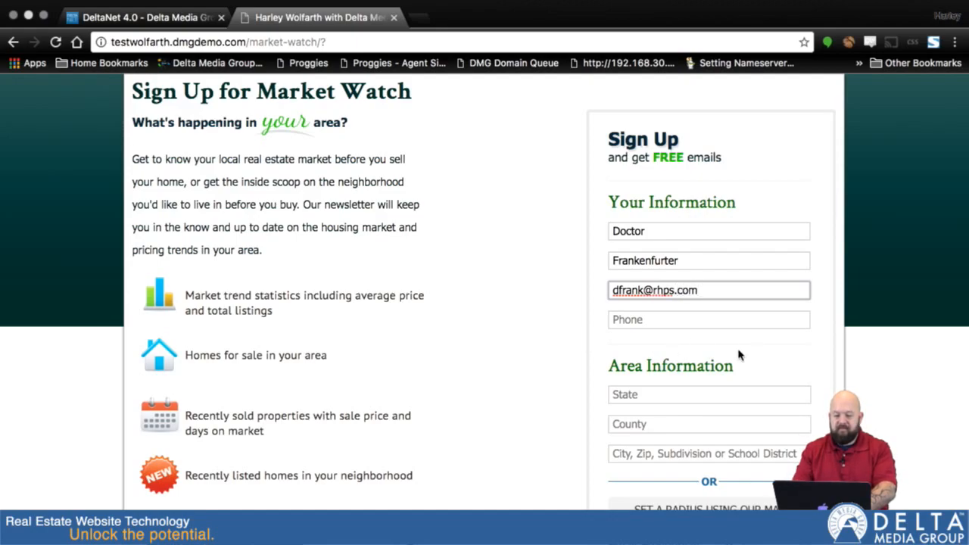
pyautogui.scroll(-1, 727, 418)
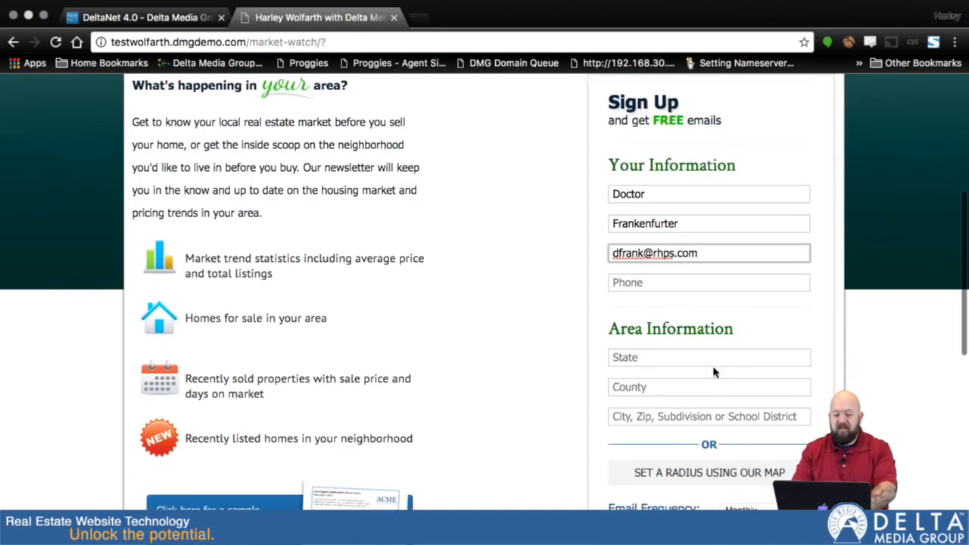
pyautogui.scroll(-1, 704, 361)
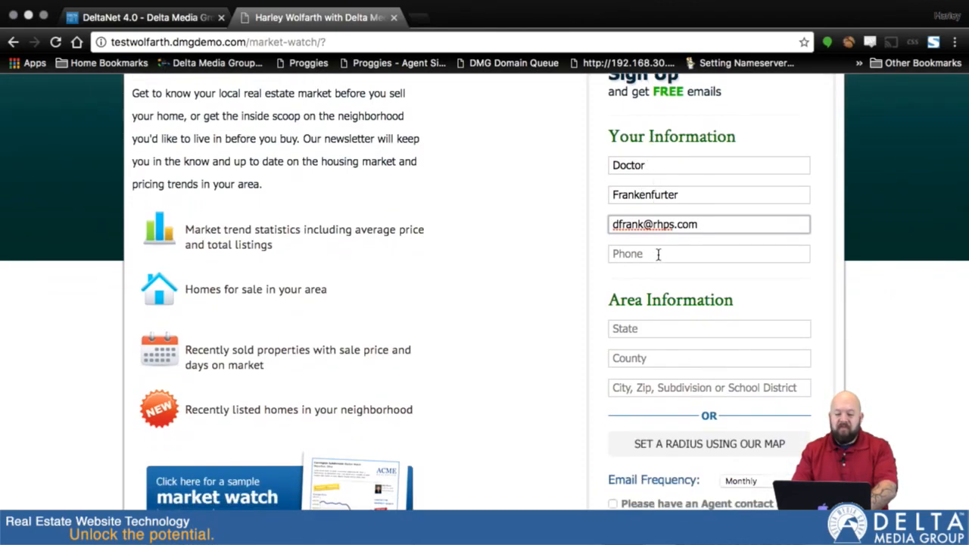
# Step: Set the area to Ohio, Stark County, zip code 44708 using the autofill suggestions
pyautogui.click(636, 327)
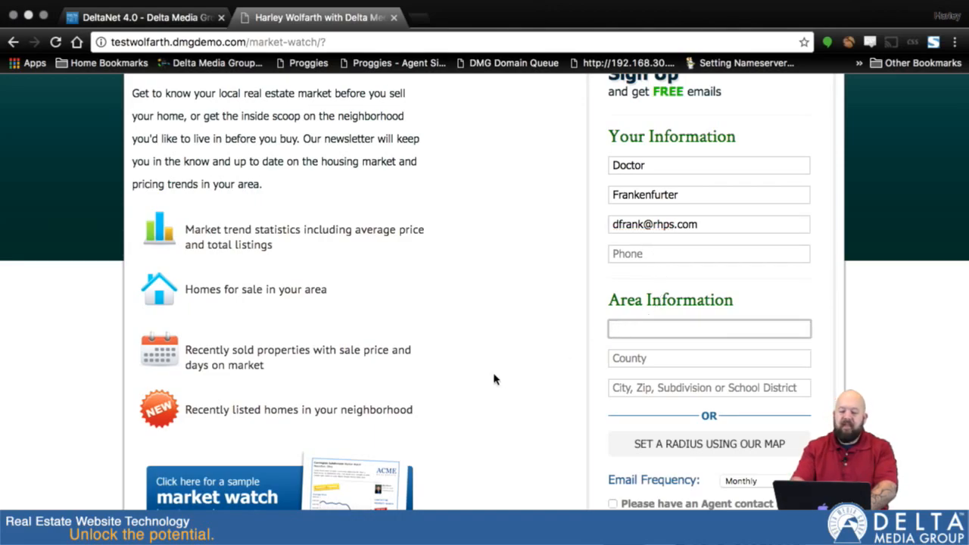
pyautogui.write('oh')
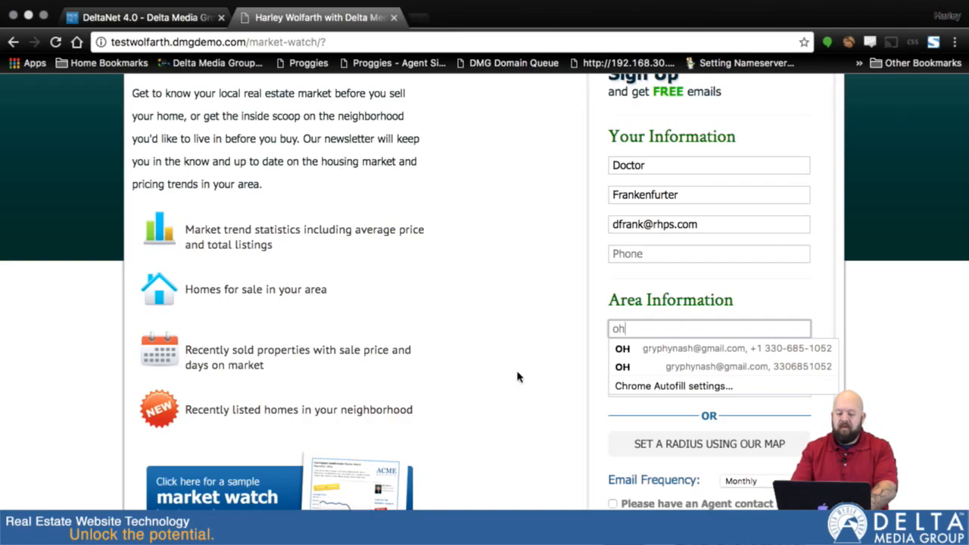
pyautogui.click(621, 348)
pyautogui.click(650, 351)
pyautogui.write('stark')
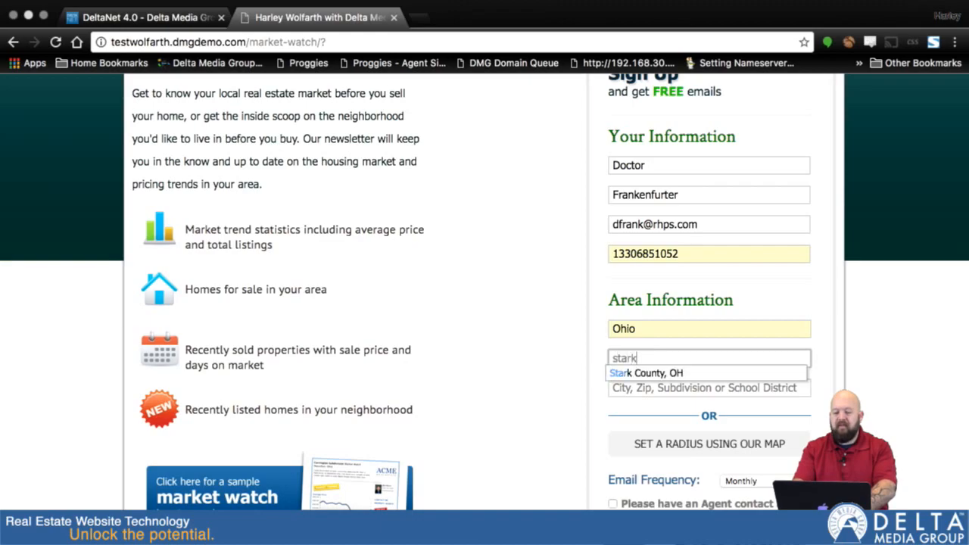
pyautogui.click(671, 372)
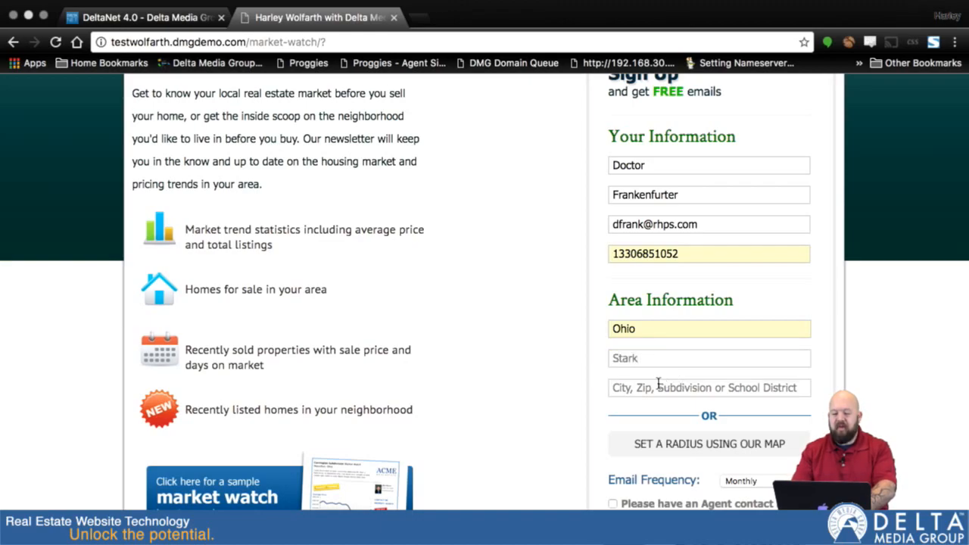
pyautogui.click(650, 390)
pyautogui.write('44708')
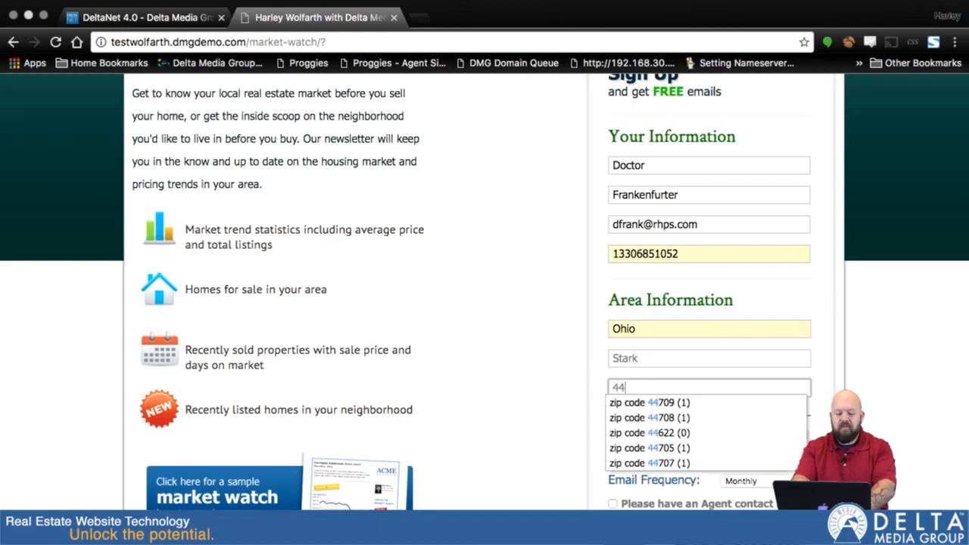
pyautogui.click(656, 409)
pyautogui.scroll(-3, 656, 409)
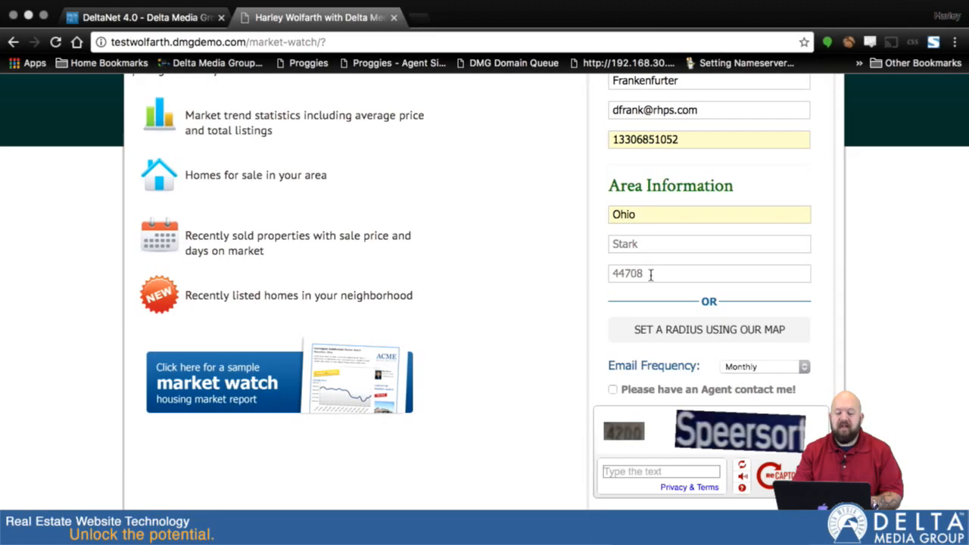
pyautogui.scroll(-2, 776, 292)
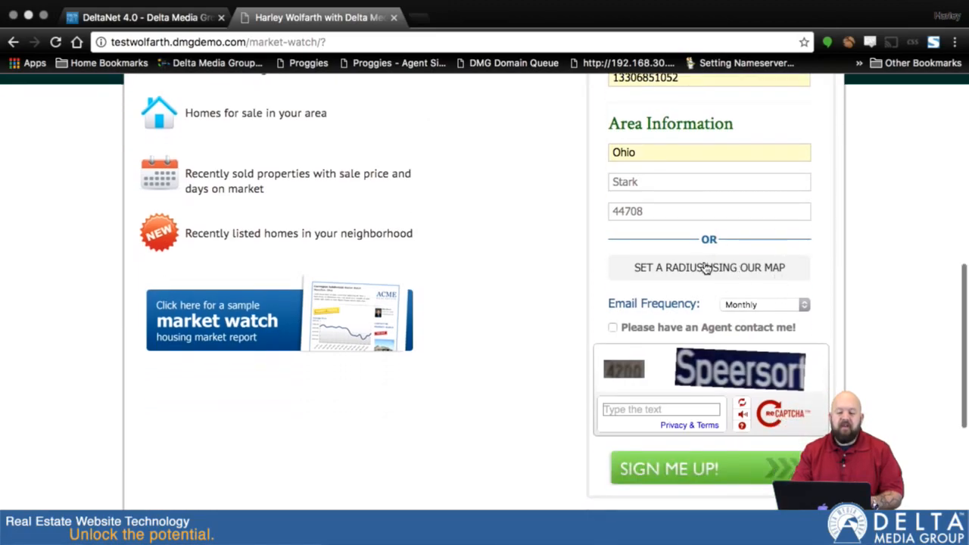
# Step: Centre the map radius on Louisville, shrink it to 3.82 miles, and save the area
pyautogui.click(704, 267)
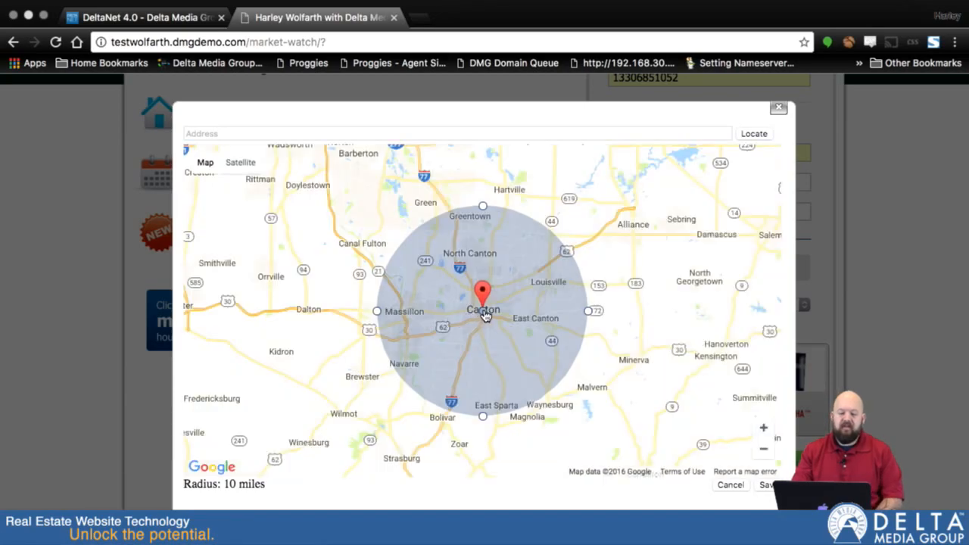
pyautogui.moveTo(461, 314)
pyautogui.mouseDown()
pyautogui.moveTo(537, 328)
pyautogui.moveTo(549, 282)
pyautogui.mouseUp()
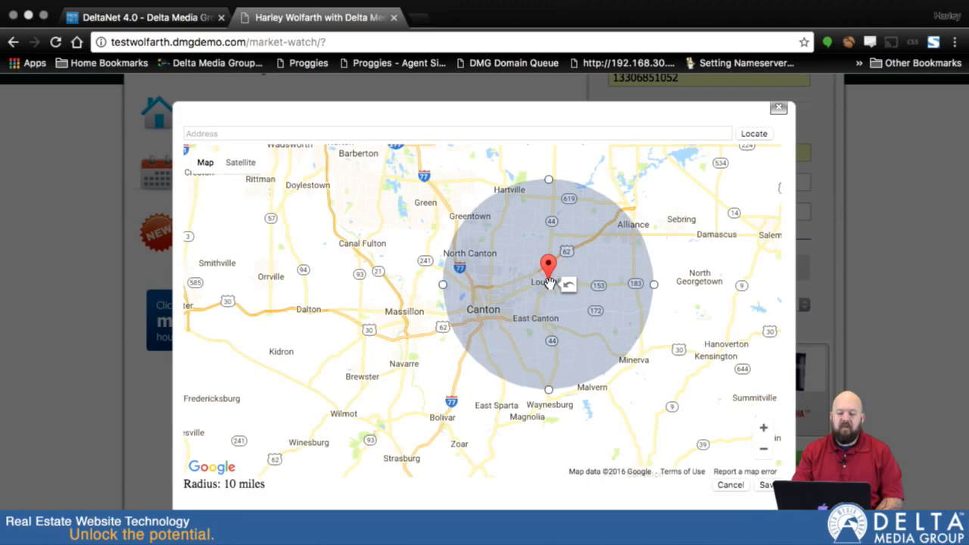
pyautogui.scroll(2, 549, 283)
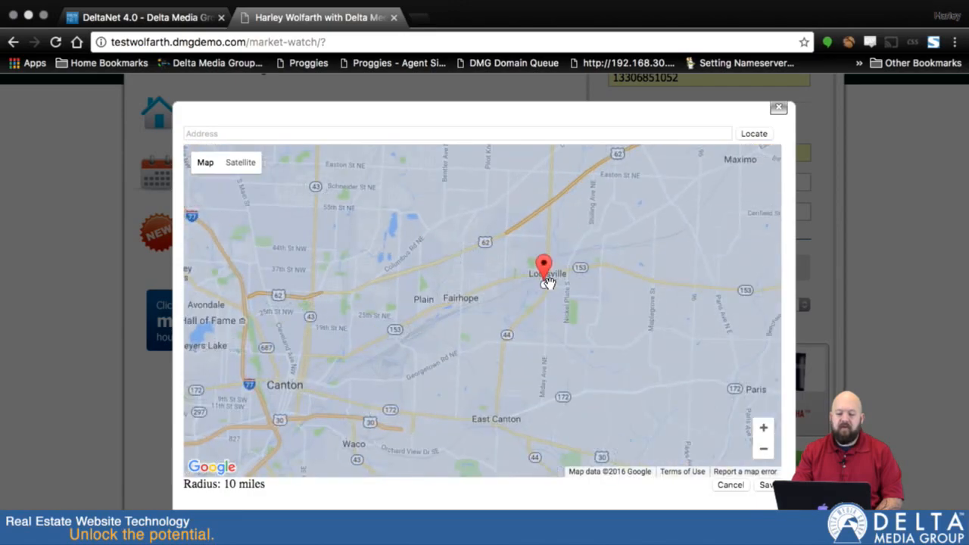
pyautogui.scroll(-1, 547, 282)
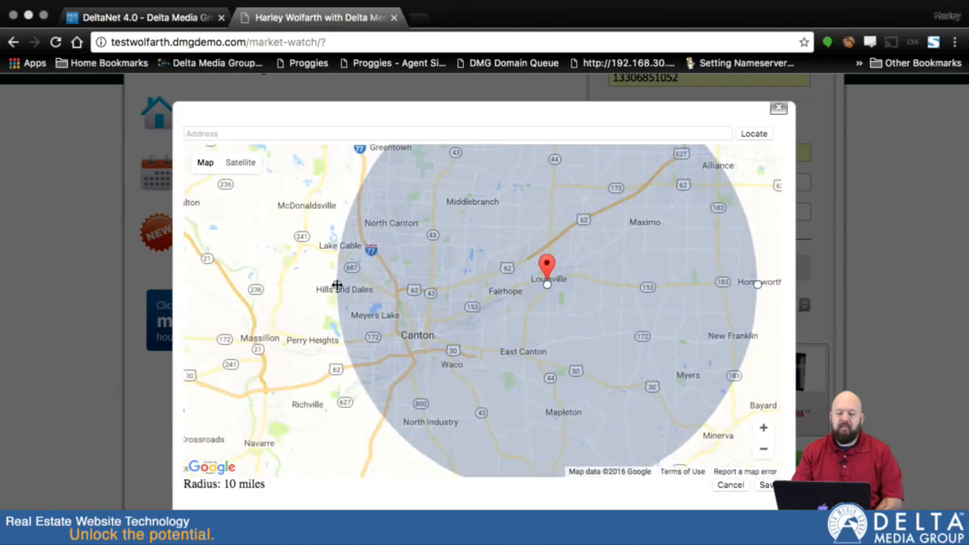
pyautogui.moveTo(338, 285); pyautogui.dragTo(469, 278)
pyautogui.moveTo(549, 286)
pyautogui.mouseDown()
pyautogui.moveTo(553, 296)
pyautogui.moveTo(548, 286)
pyautogui.mouseUp()
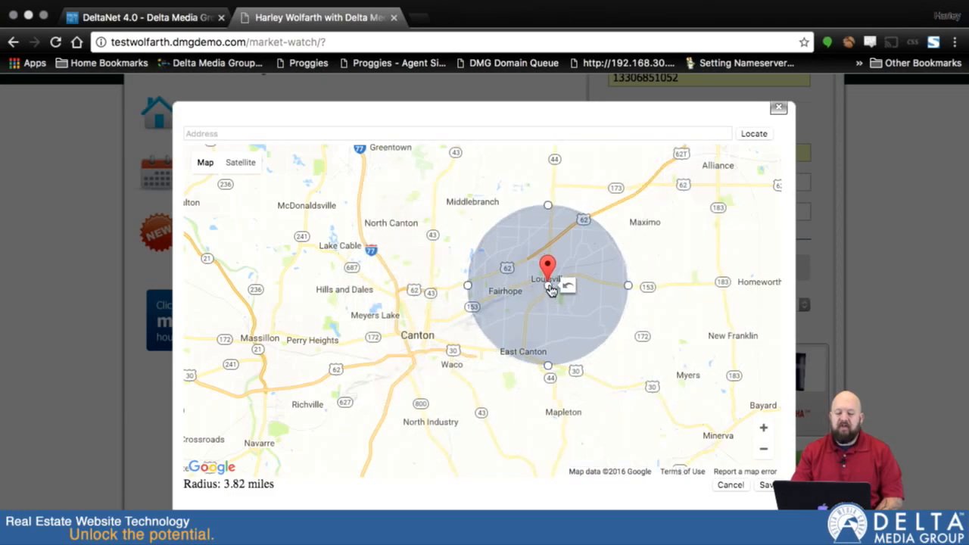
pyautogui.click(768, 486)
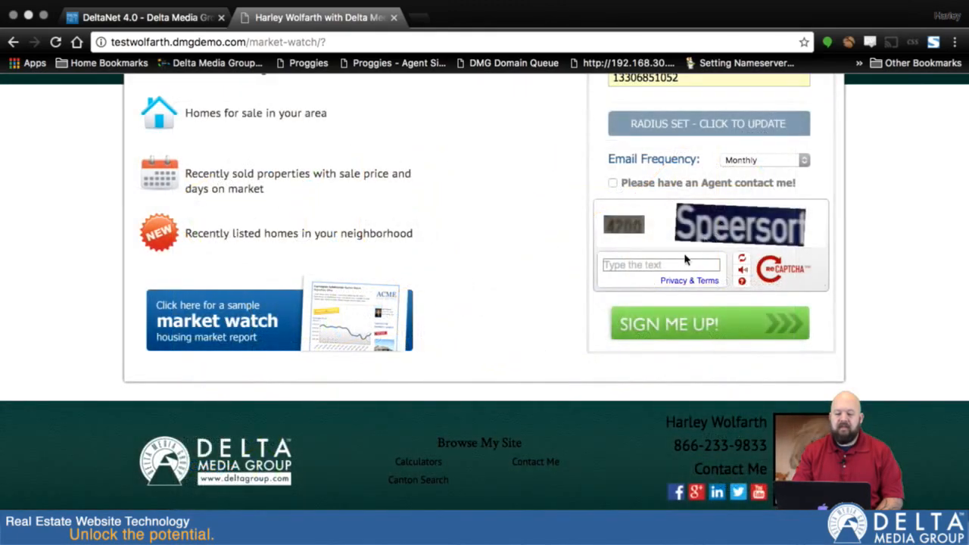
# Step: Keep Monthly email frequency and tick 'Please have an Agent contact me!'
pyautogui.scroll(5, 790, 202)
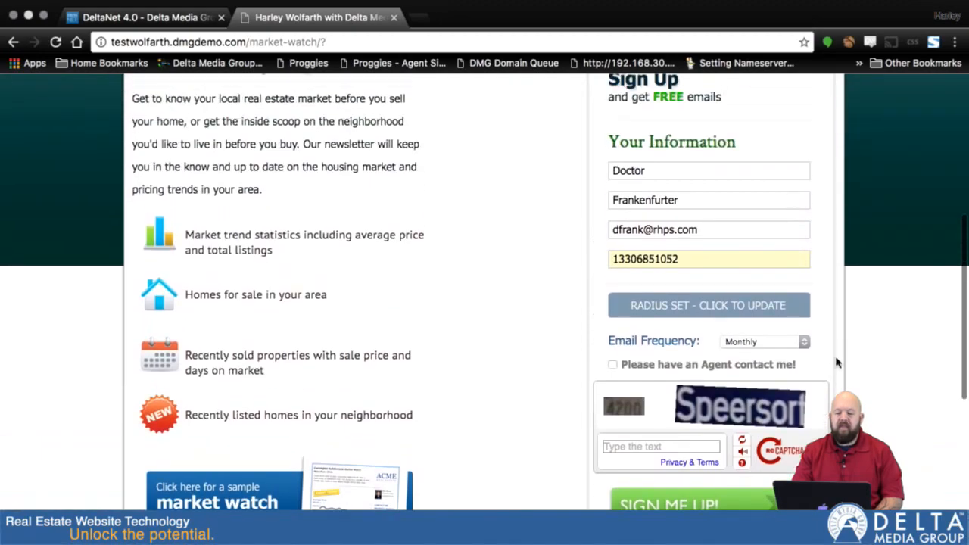
pyautogui.click(763, 342)
pyautogui.click(764, 342)
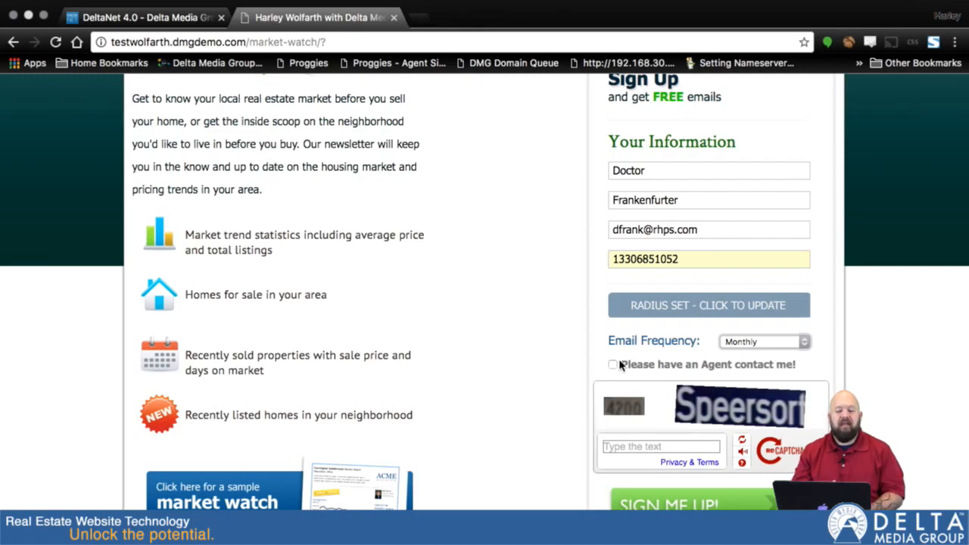
pyautogui.click(613, 365)
pyautogui.click(781, 349)
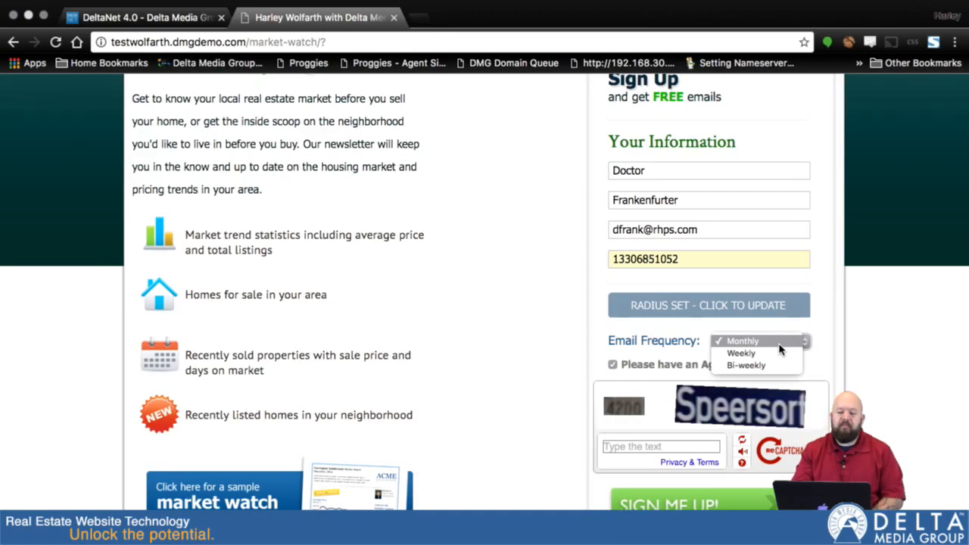
pyautogui.click(779, 342)
# Step: Answer the captcha and submit the Market Watch sign-up with SIGN ME UP!
pyautogui.click(657, 444)
pyautogui.write('4200 speersort')
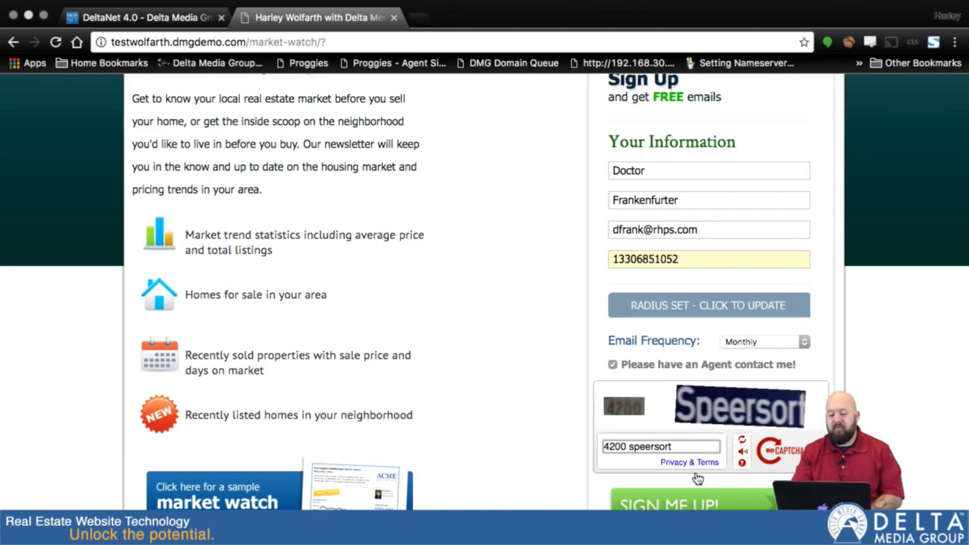
pyautogui.scroll(1, 484, 291)
pyautogui.scroll(-1, 485, 292)
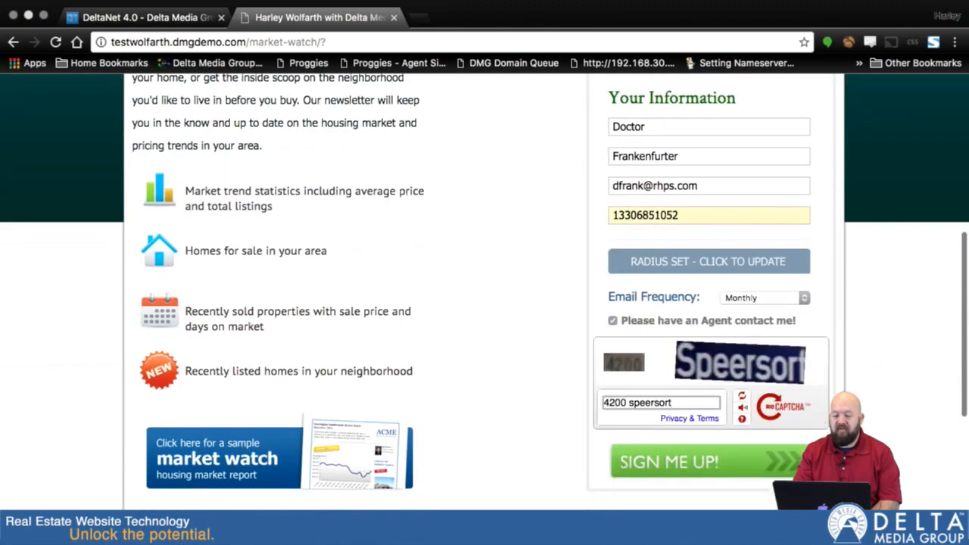
pyautogui.click(702, 470)
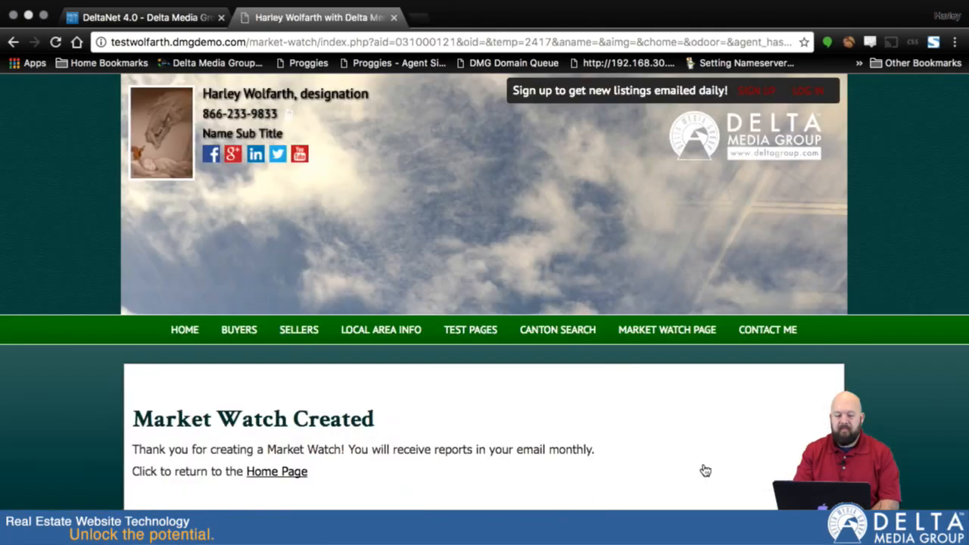
pyautogui.scroll(-3, 703, 470)
pyautogui.scroll(3, 702, 470)
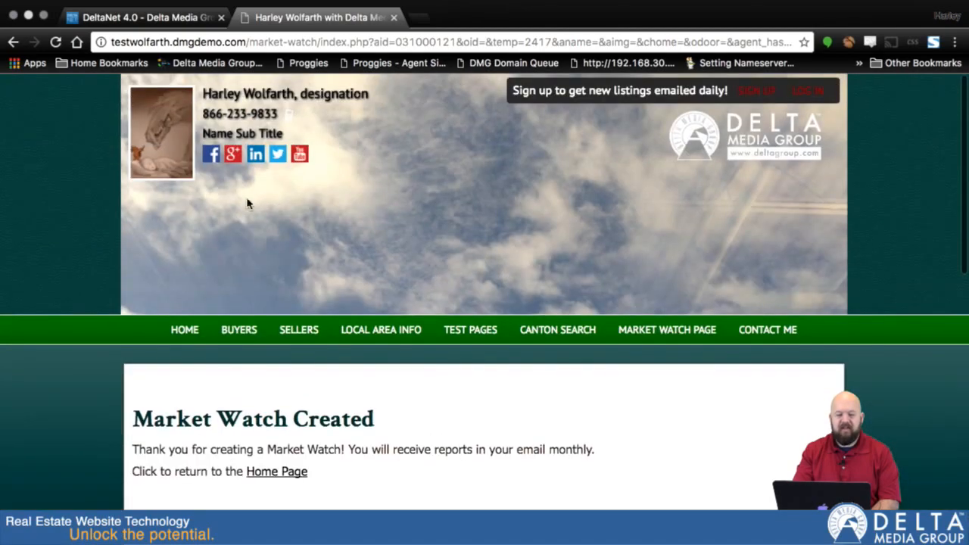
pyautogui.click(135, 21)
# Step: Reload DeltaNet, go to the Customer Center, and open Process Lead for the Market Watch request
pyautogui.scroll(5, 591, 228)
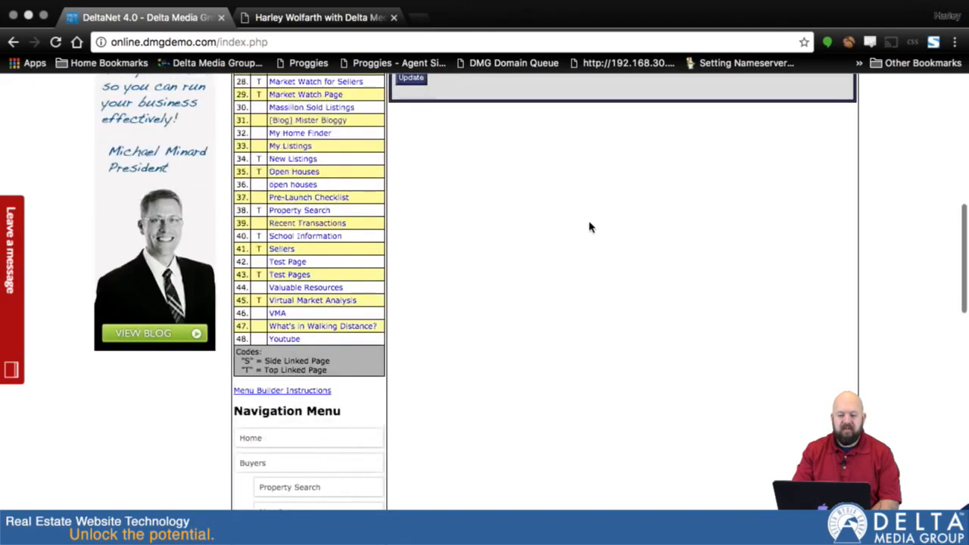
pyautogui.scroll(10, 591, 227)
pyautogui.click(55, 43)
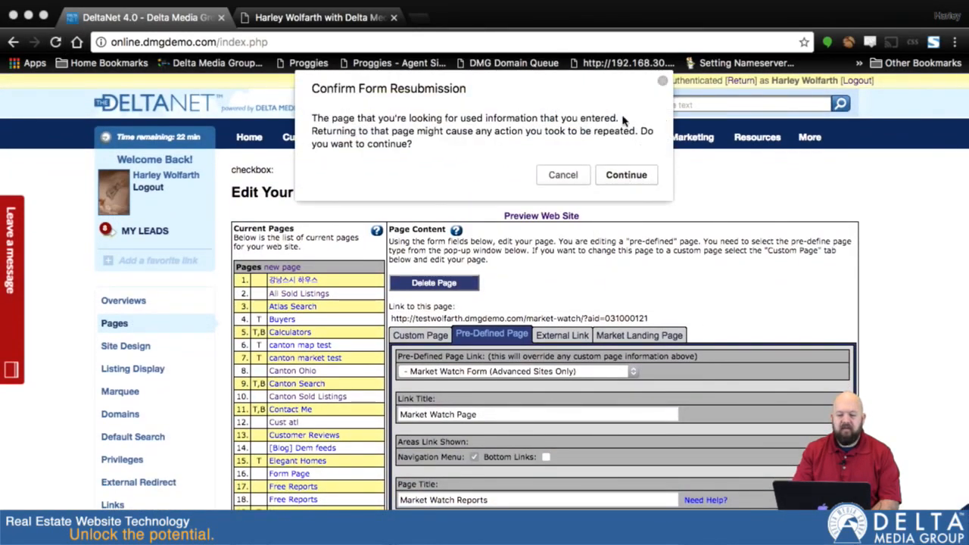
pyautogui.click(560, 175)
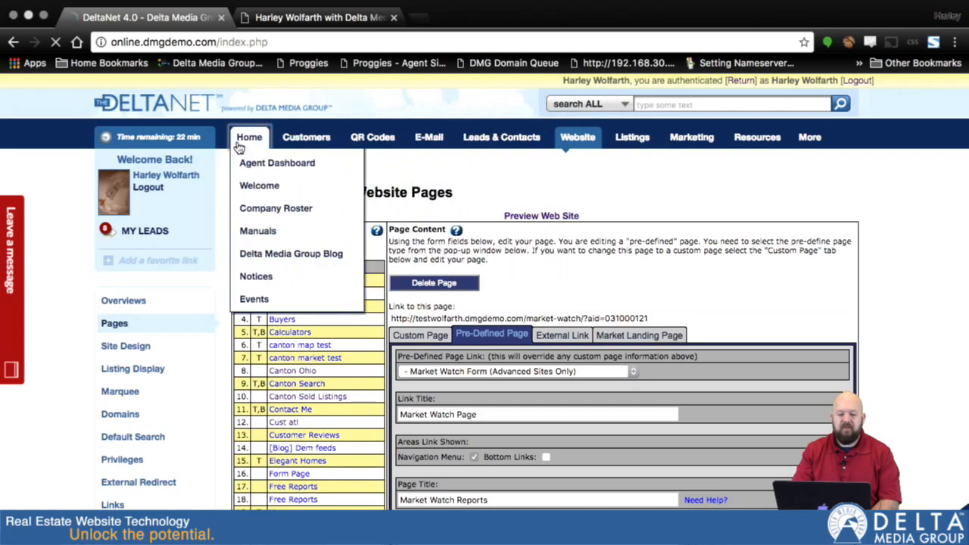
pyautogui.click(241, 140)
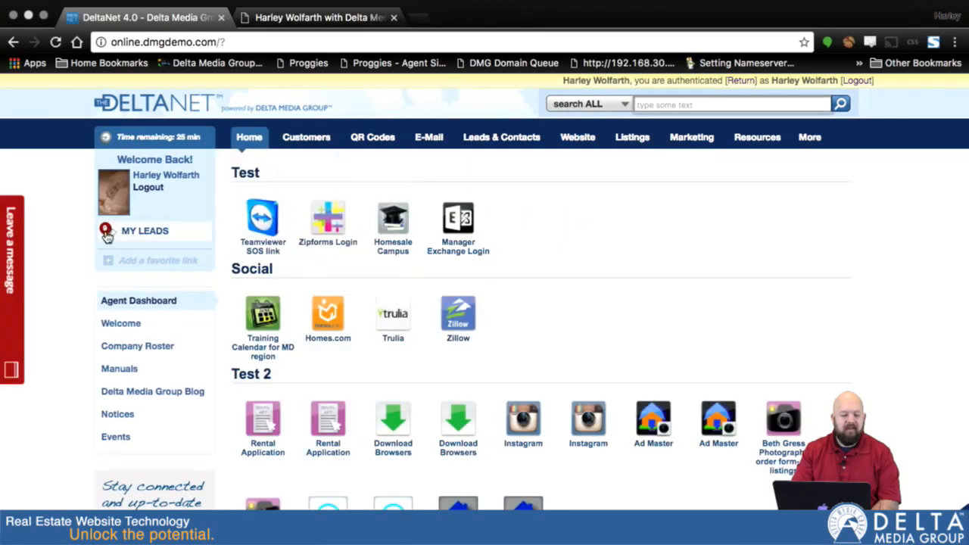
pyautogui.moveTo(289, 152)
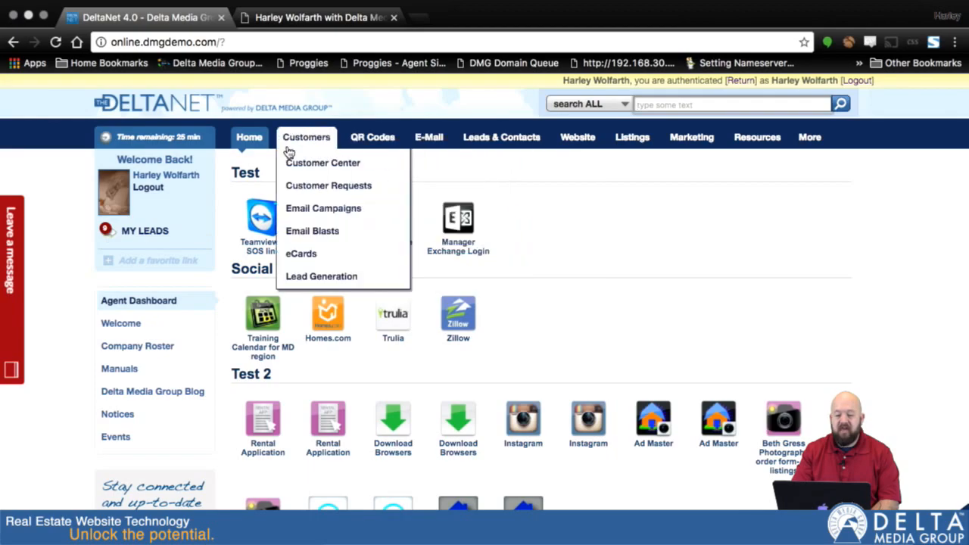
pyautogui.click(307, 165)
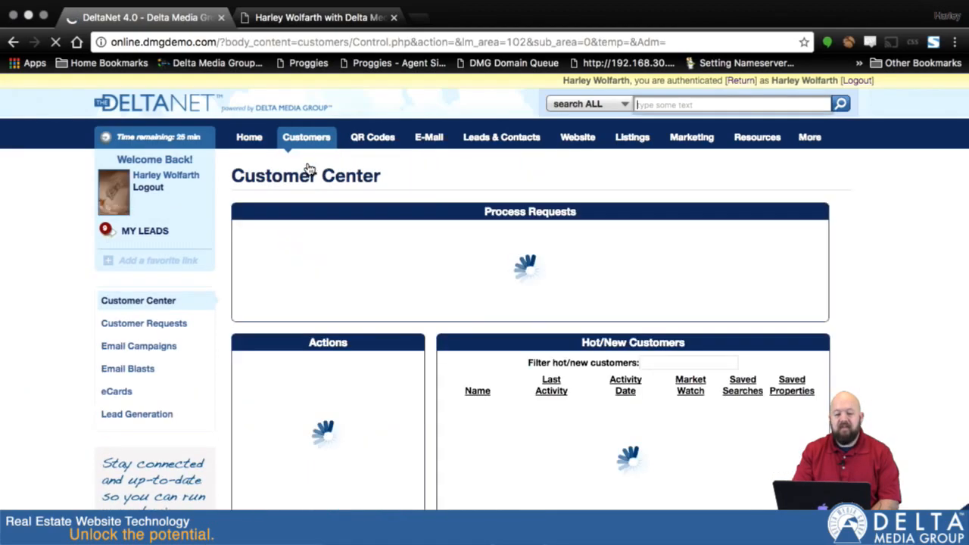
pyautogui.scroll(-2, 619, 294)
pyautogui.scroll(-5, 620, 294)
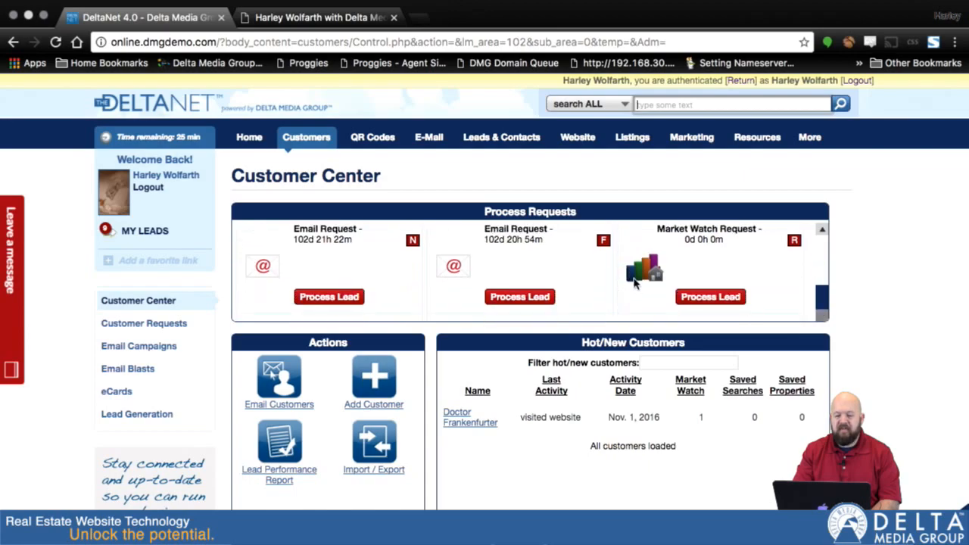
pyautogui.click(710, 297)
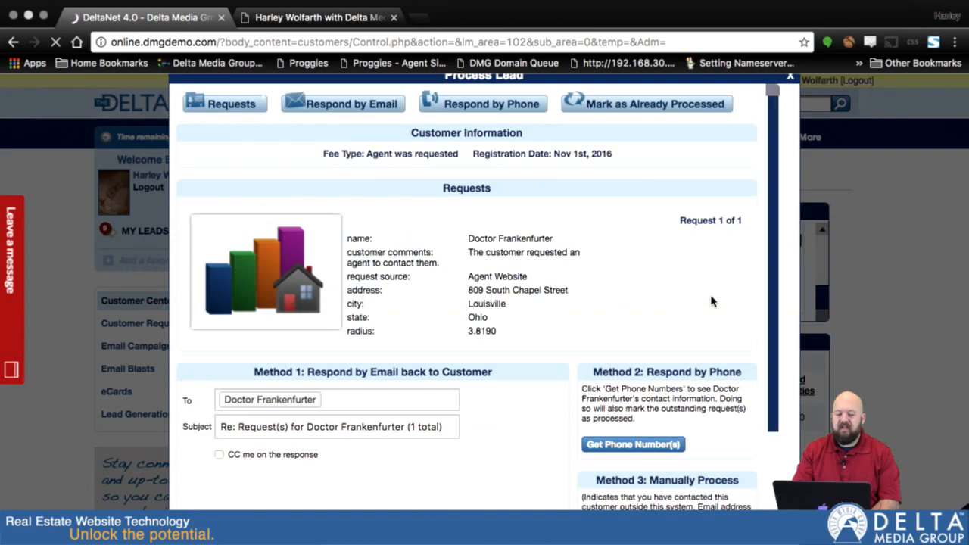
# Step: Mark the Market Watch request as processed under Method 3 and close the Process Lead window
pyautogui.scroll(-3, 529, 369)
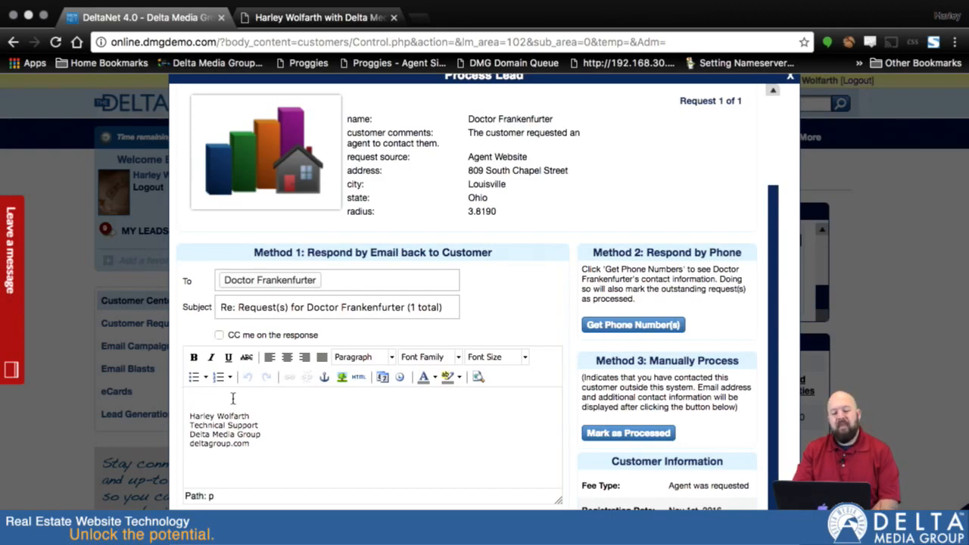
pyautogui.click(623, 434)
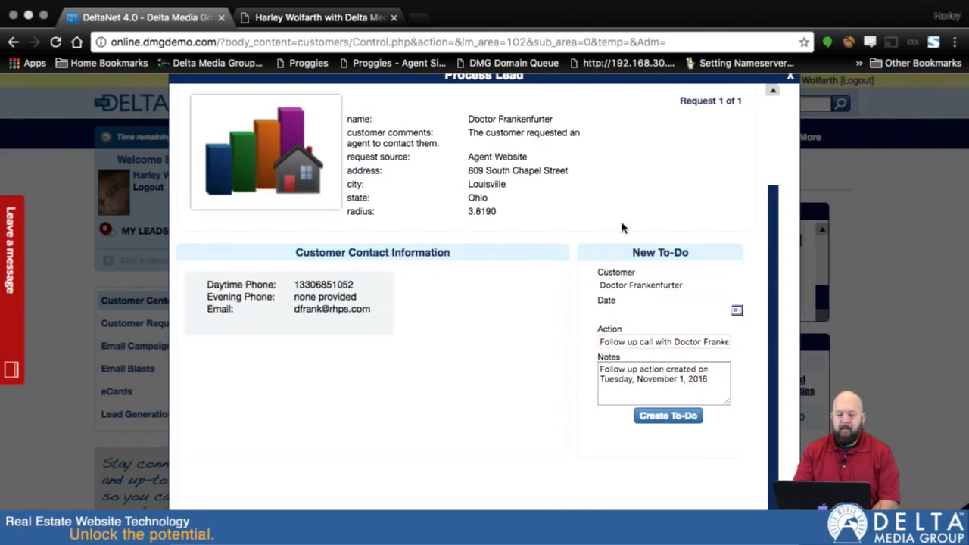
pyautogui.scroll(3, 623, 229)
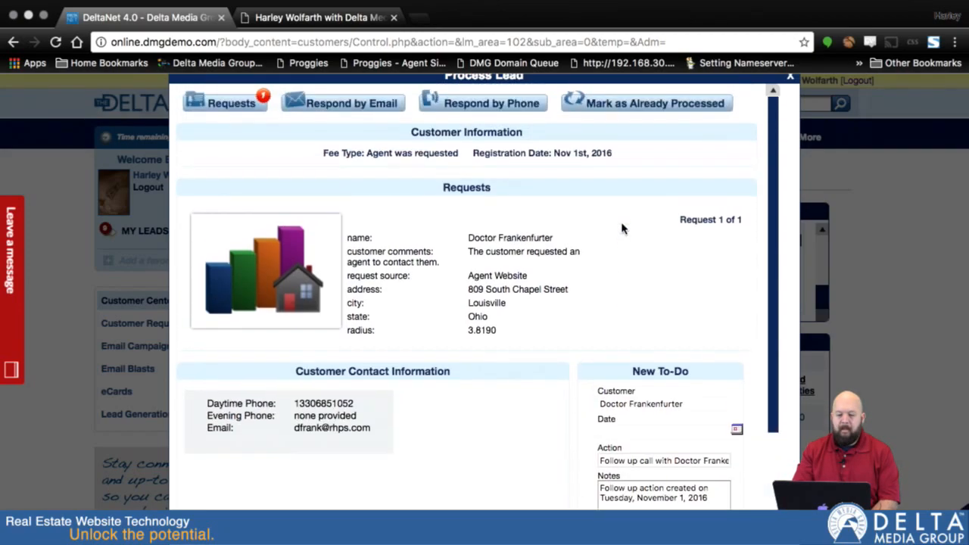
pyautogui.click(790, 77)
pyautogui.scroll(-2, 530, 369)
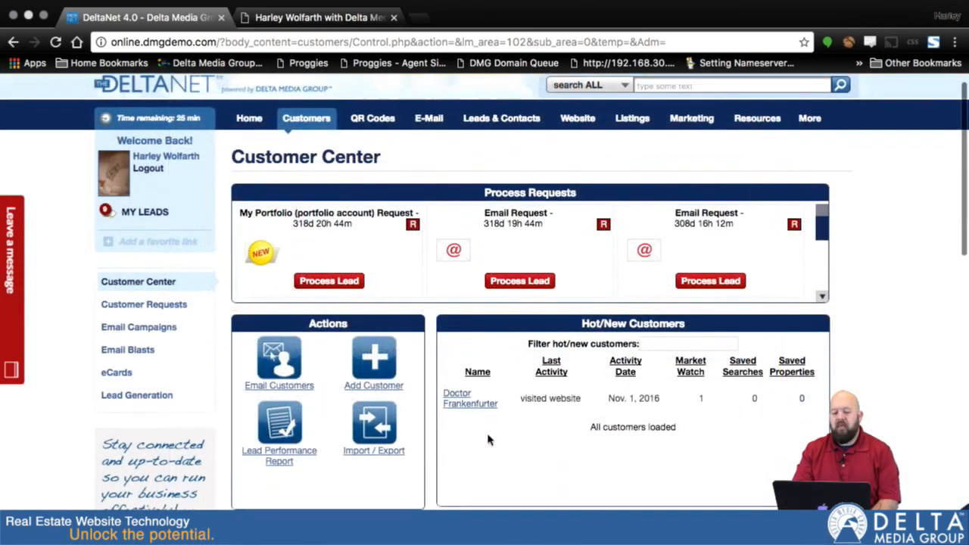
# Step: Preview the lead's Louisville Market Watch report in the browser, then return to the agent website
pyautogui.click(464, 352)
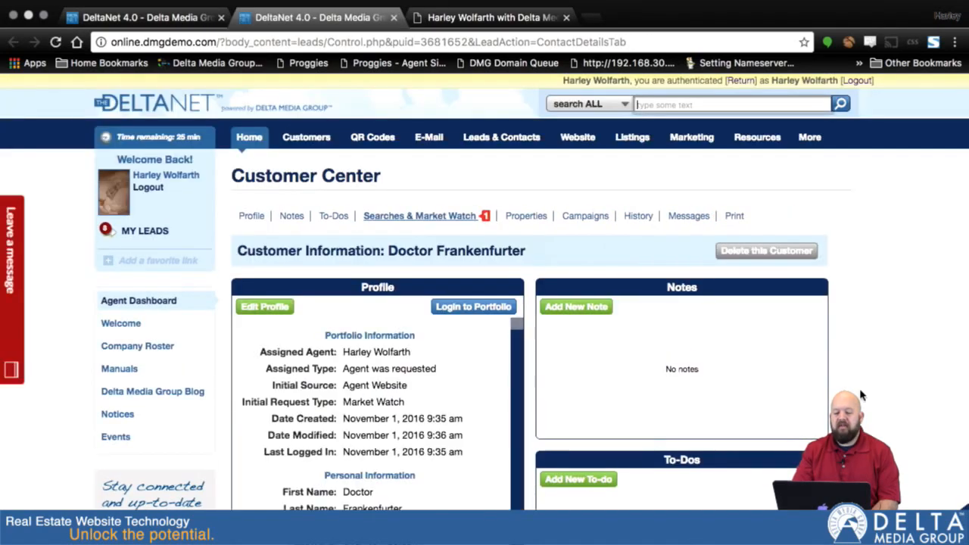
pyautogui.scroll(-5, 539, 347)
pyautogui.scroll(-1, 861, 395)
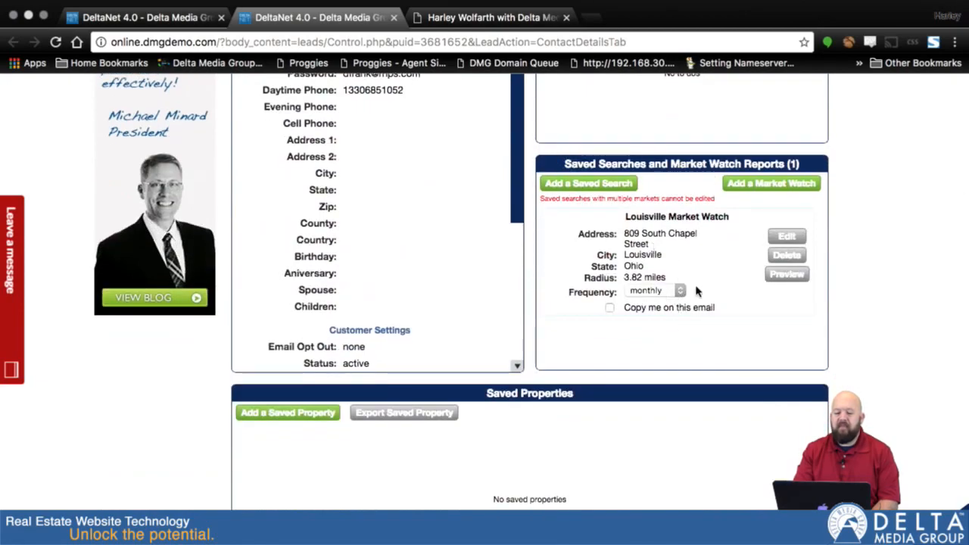
pyautogui.click(789, 275)
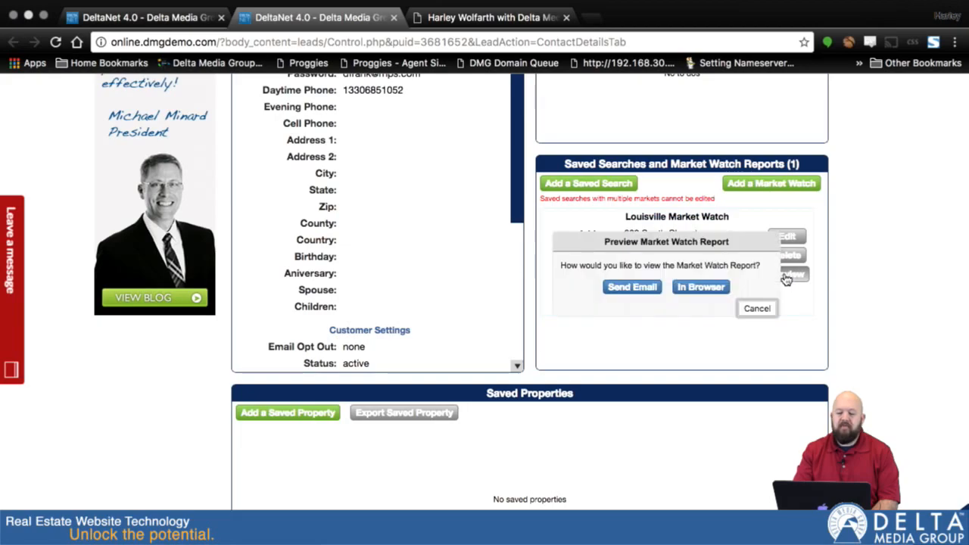
pyautogui.click(696, 287)
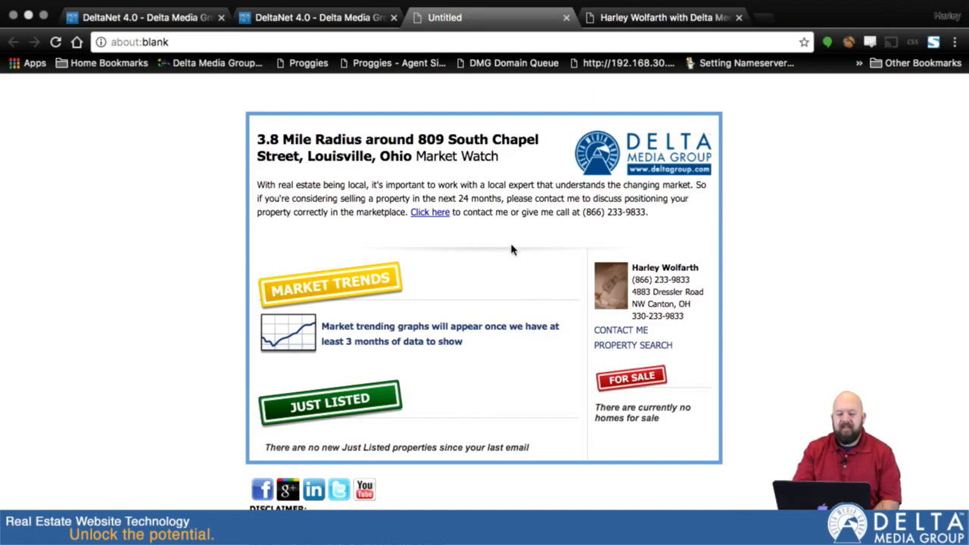
pyautogui.click(661, 15)
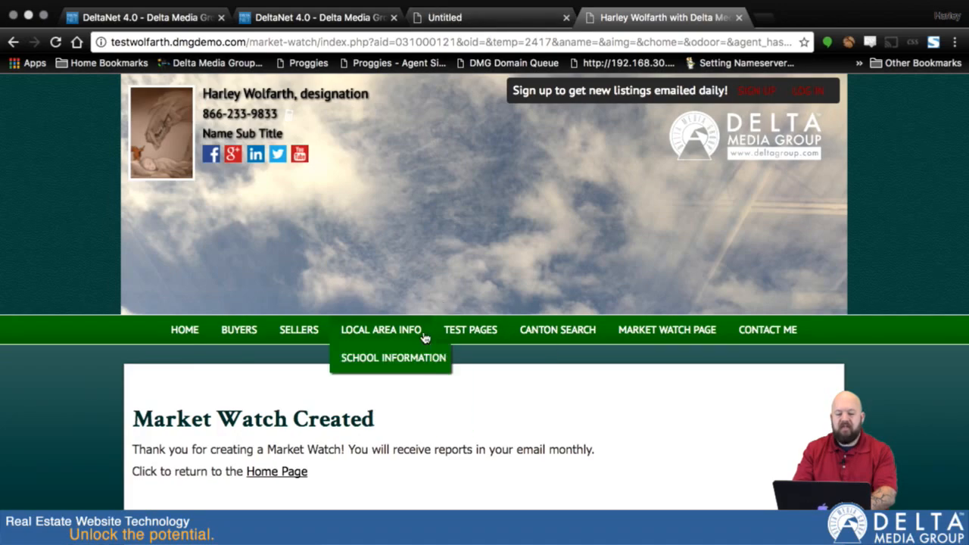
pyautogui.scroll(-2, 423, 318)
# Step: Go from the agent website's home page to the Market Watch sign-up page
pyautogui.click(271, 396)
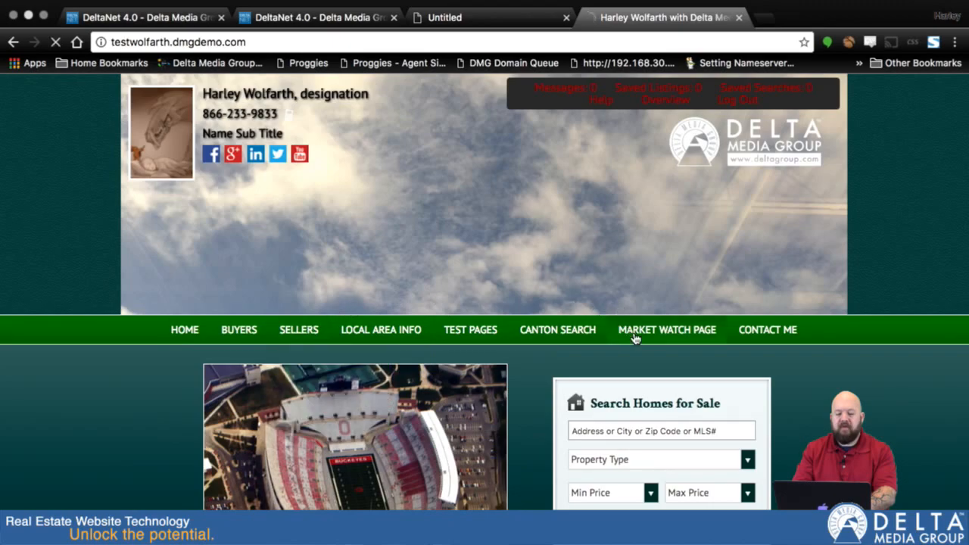
pyautogui.click(636, 333)
pyautogui.scroll(-7, 825, 376)
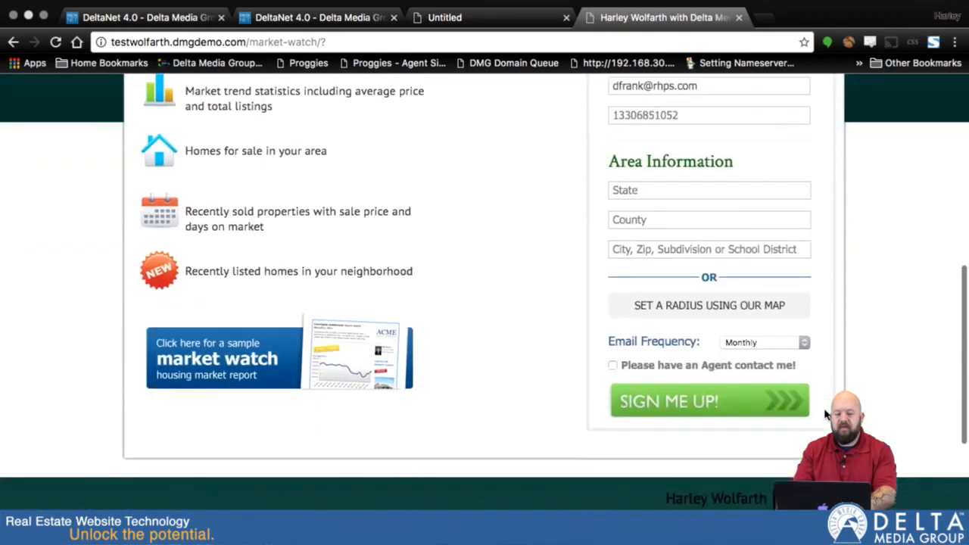
# Step: Sign up for a Market Watch covering Ohio, Stark County, zip 44708, then log out
pyautogui.click(640, 176)
pyautogui.write('oh')
pyautogui.press('Tab')
pyautogui.write('stark')
pyautogui.press('Return')
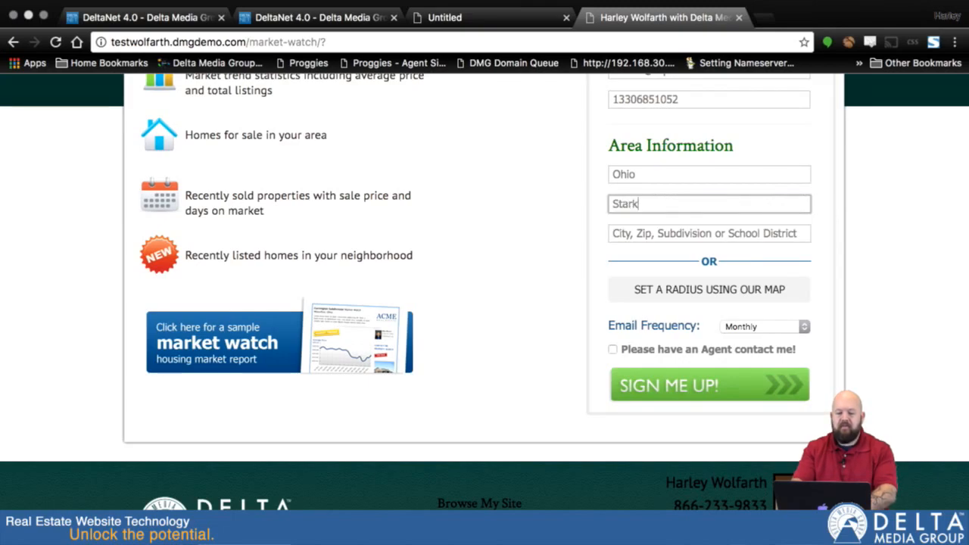
pyautogui.press('Tab')
pyautogui.write('44708')
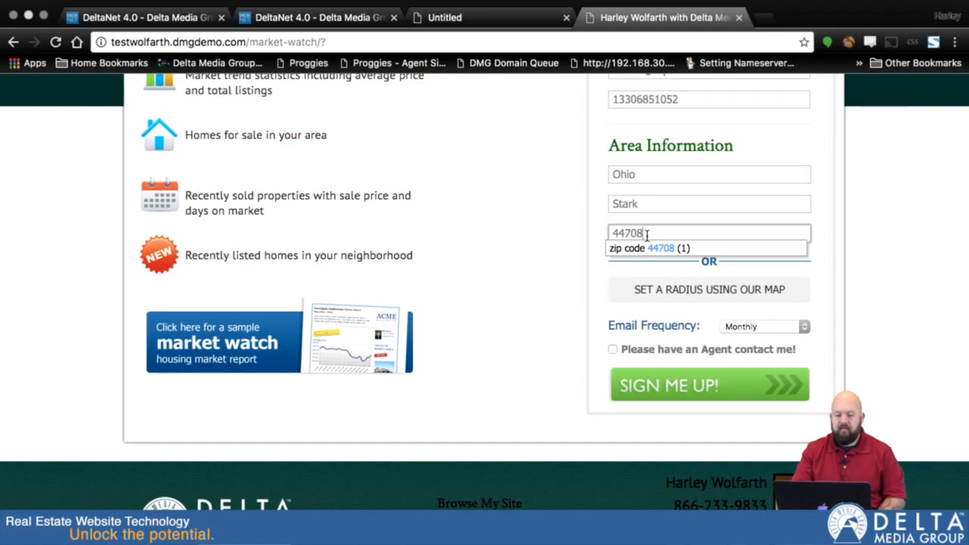
pyautogui.click(674, 392)
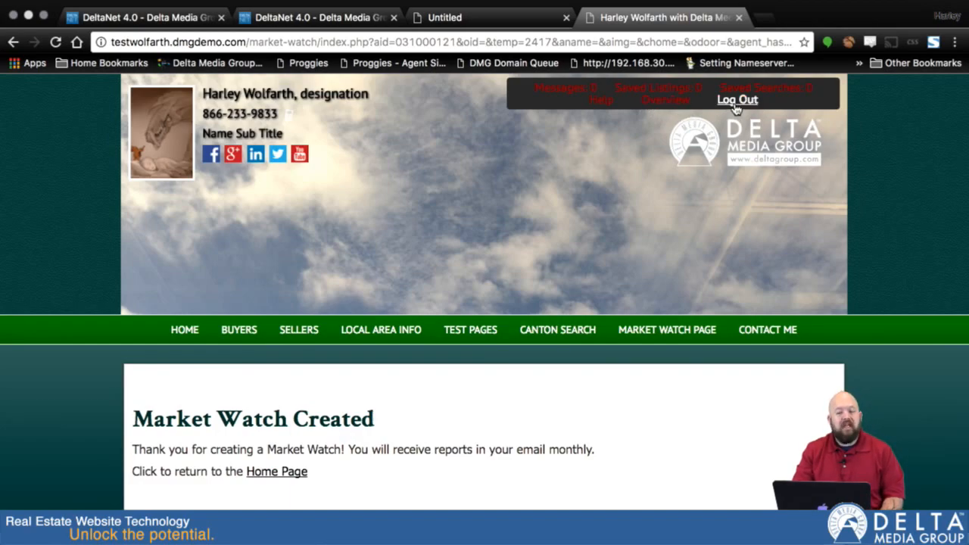
pyautogui.click(734, 103)
pyautogui.click(465, 20)
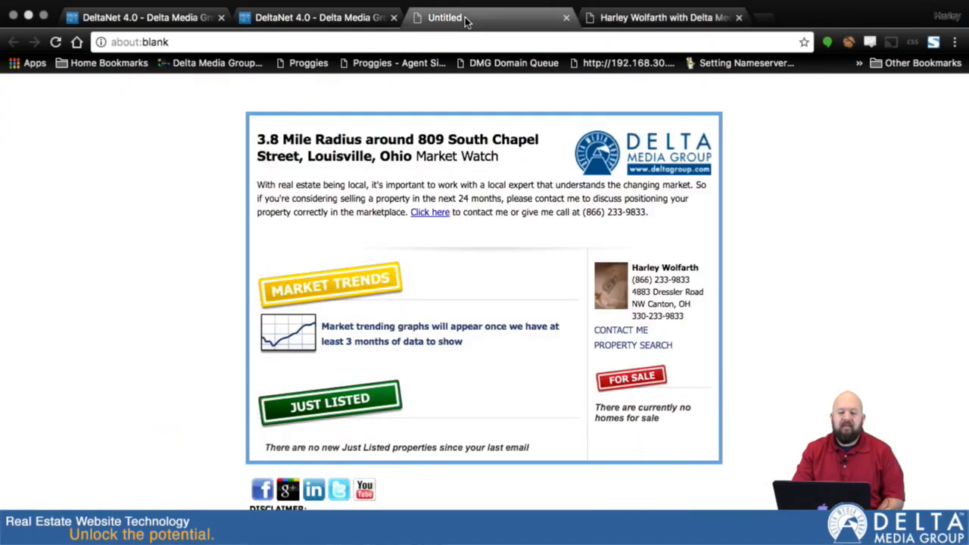
# Step: Preview the 44708 Zip Code Market Watch report in the browser and scroll through it
pyautogui.click(280, 17)
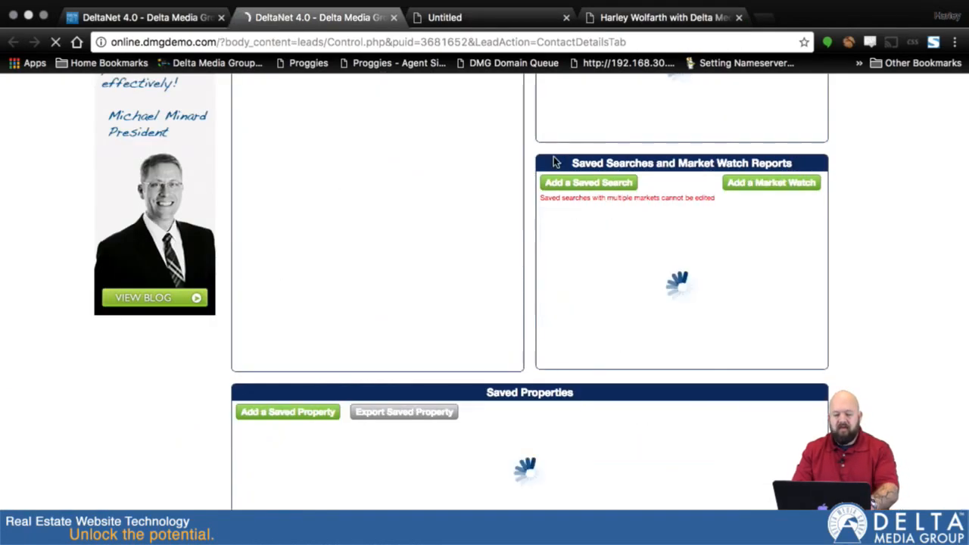
pyautogui.scroll(-10, 833, 379)
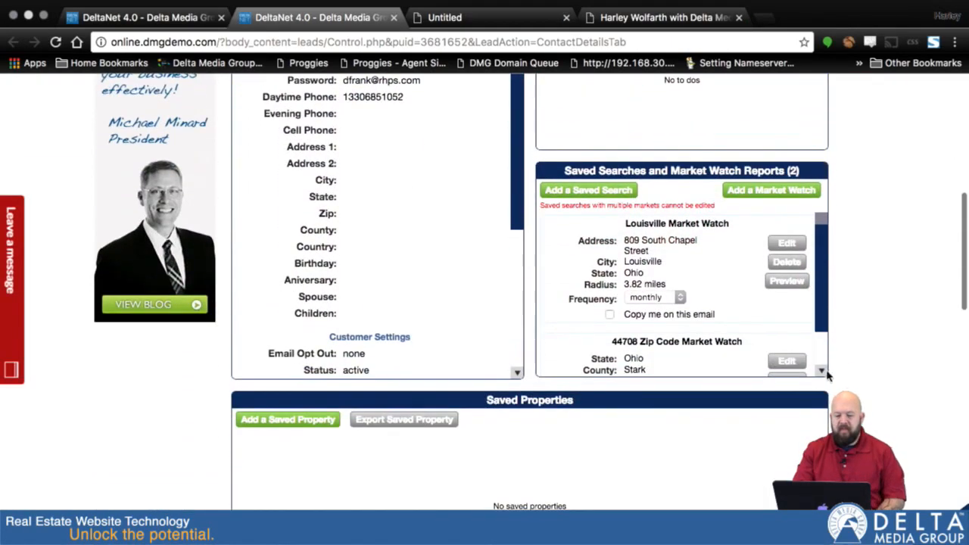
pyautogui.scroll(-3, 817, 363)
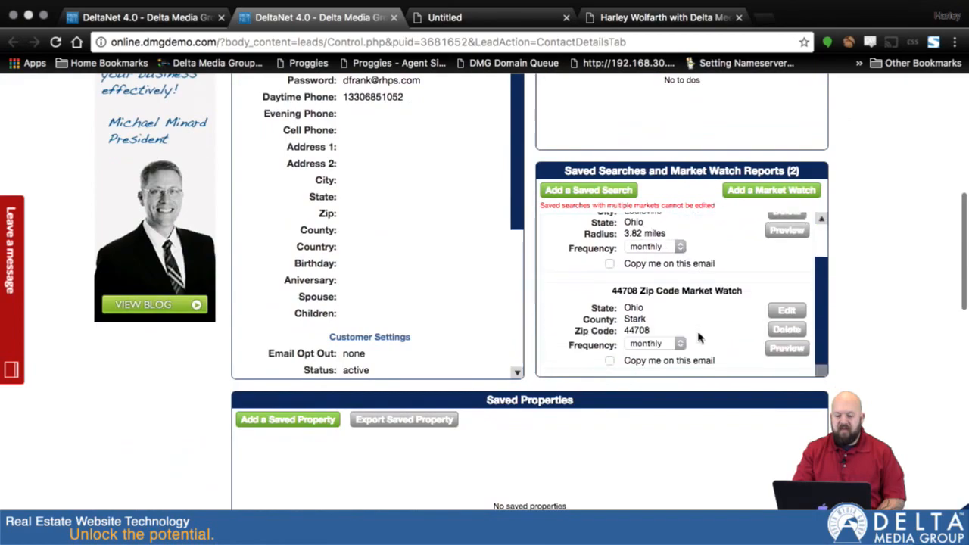
pyautogui.click(783, 349)
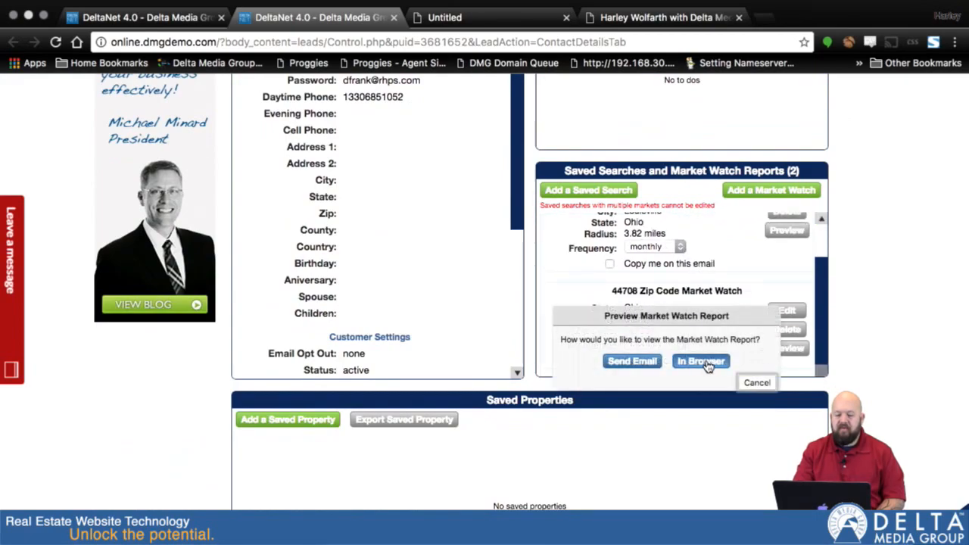
pyautogui.click(704, 362)
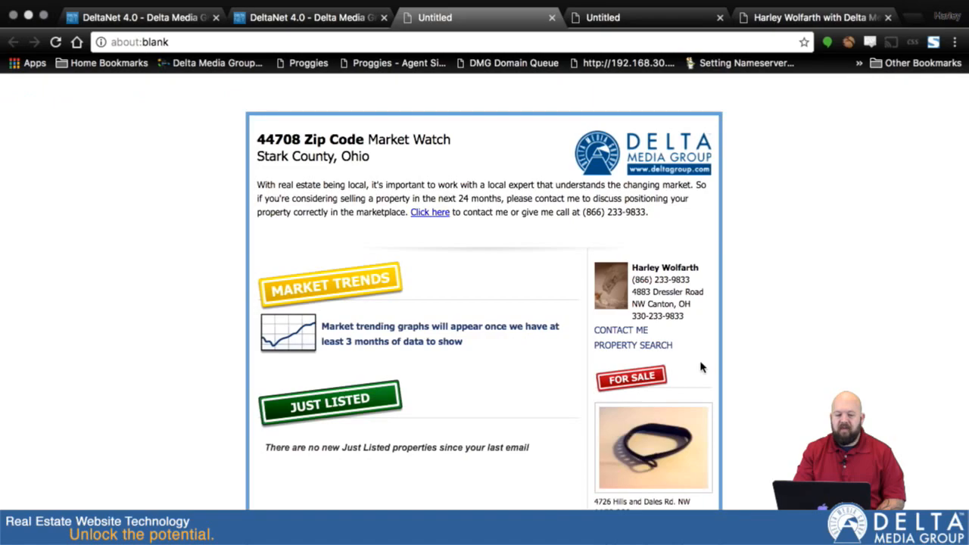
pyautogui.scroll(-3, 519, 441)
pyautogui.scroll(3, 519, 440)
pyautogui.scroll(-3, 519, 441)
pyautogui.scroll(3, 520, 440)
pyautogui.scroll(-2, 520, 441)
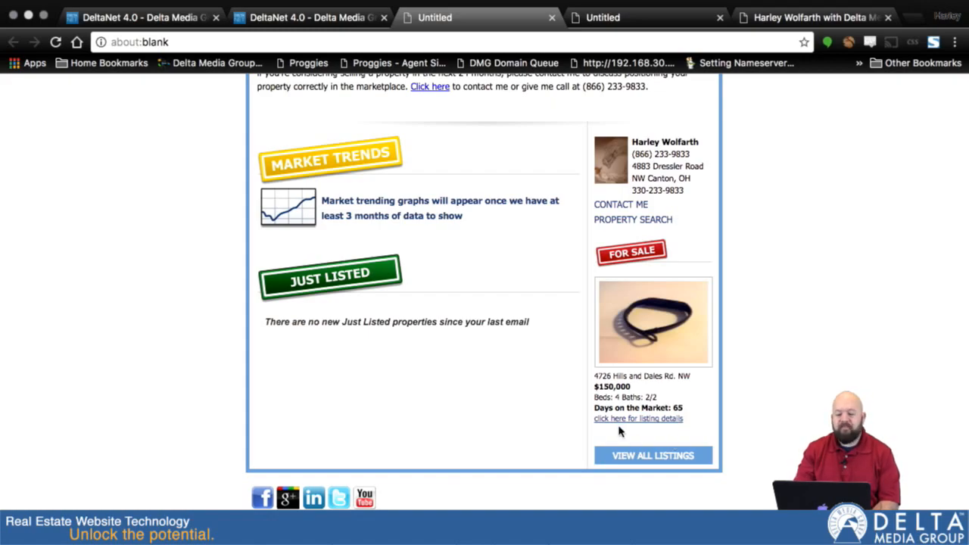
pyautogui.scroll(4, 617, 429)
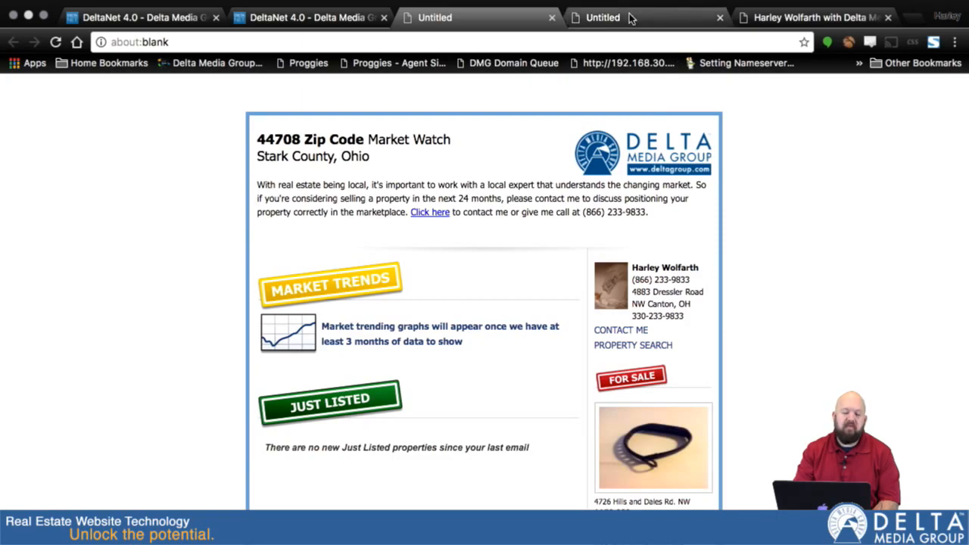
# Step: Close both report preview tabs and the agent website tab
pyautogui.click(554, 18)
pyautogui.click(553, 17)
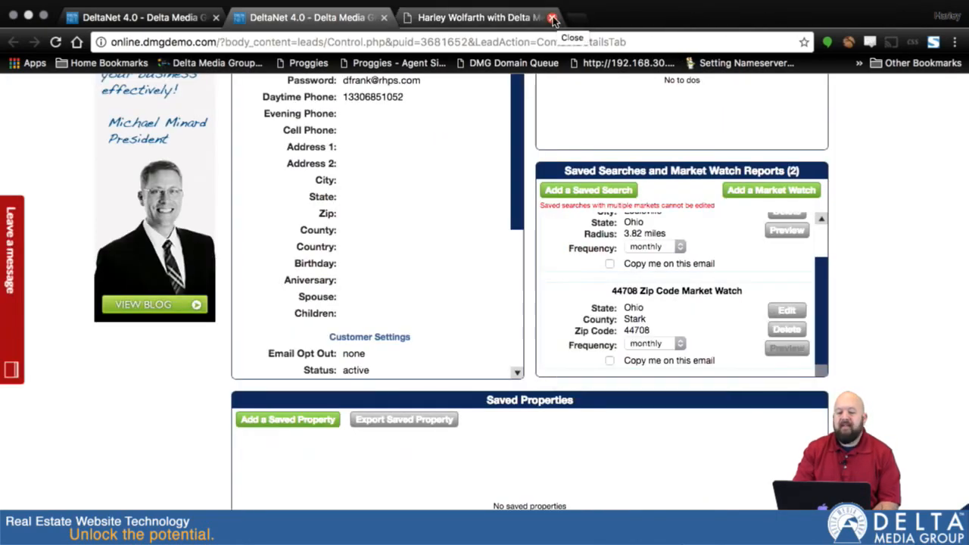
pyautogui.click(489, 21)
pyautogui.click(552, 18)
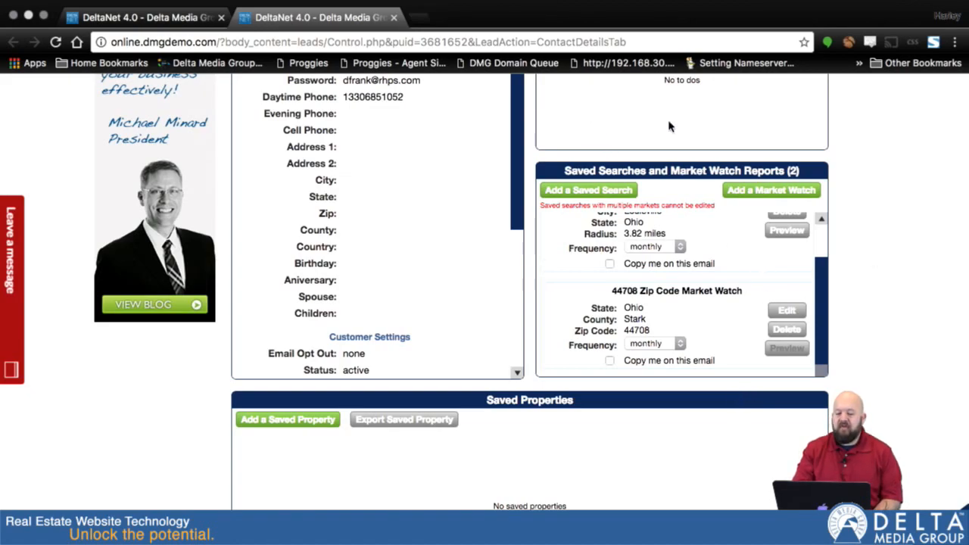
# Step: Close the lead's record tab to return to the Customer Center
pyautogui.scroll(2, 705, 227)
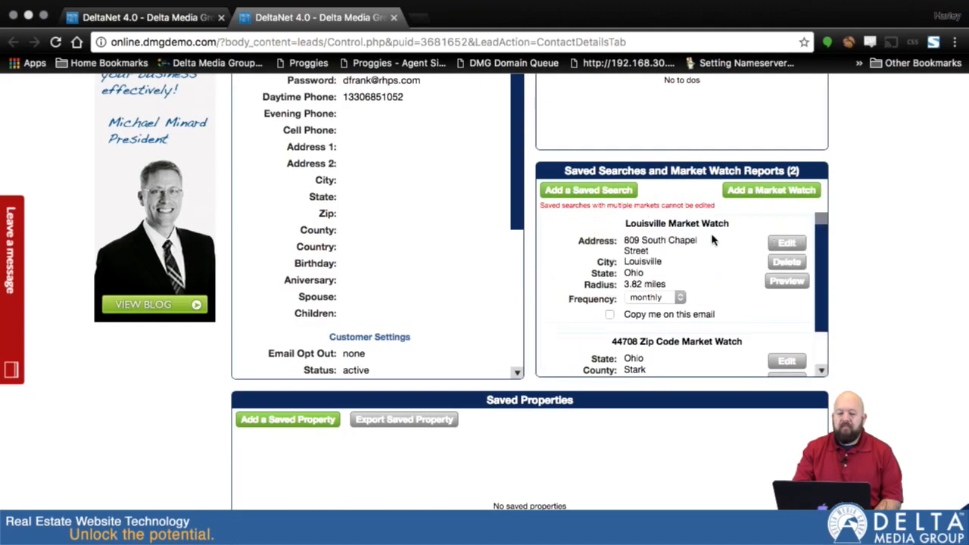
pyautogui.click(393, 17)
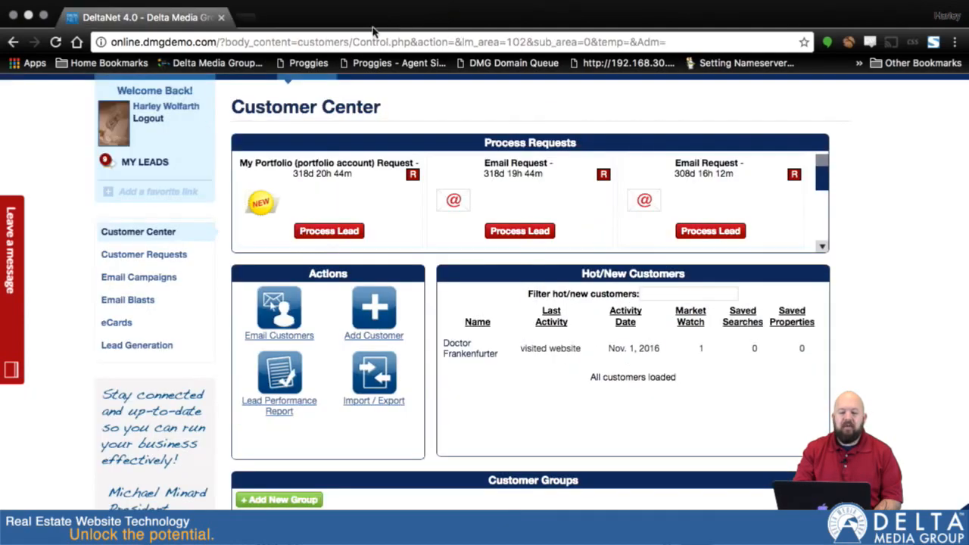
# Step: Reload the Customer Center and open the test lead's record from Hot/New Customers
pyautogui.scroll(2, 588, 112)
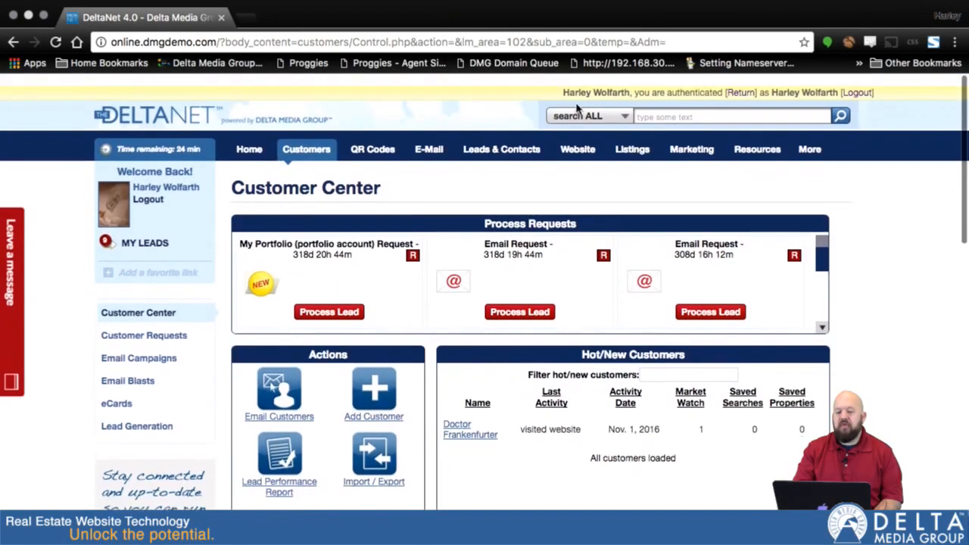
pyautogui.click(301, 165)
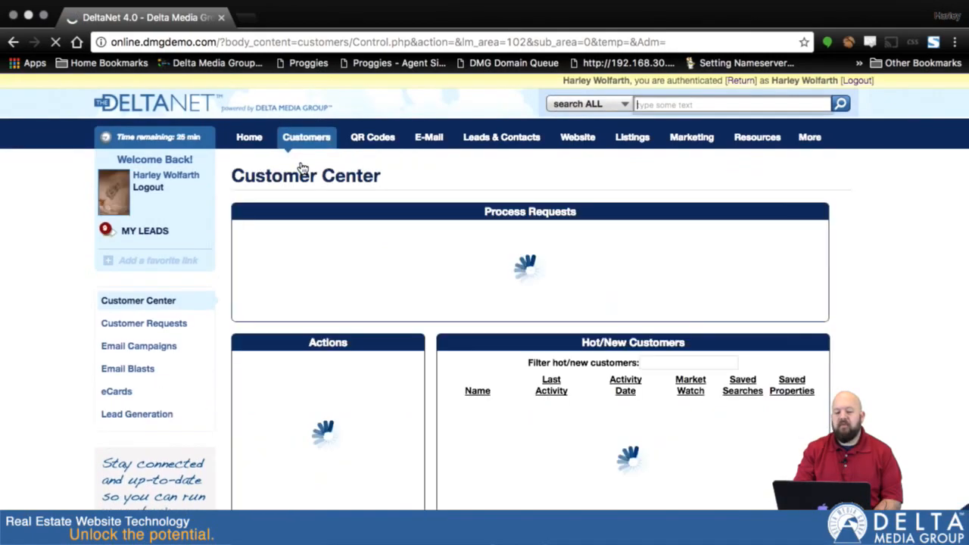
pyautogui.scroll(-5, 908, 324)
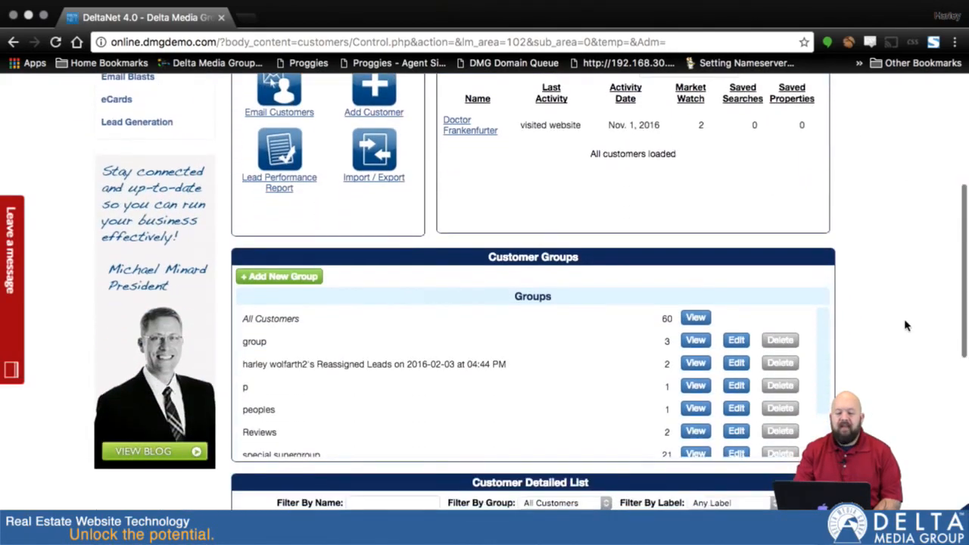
pyautogui.scroll(2, 905, 324)
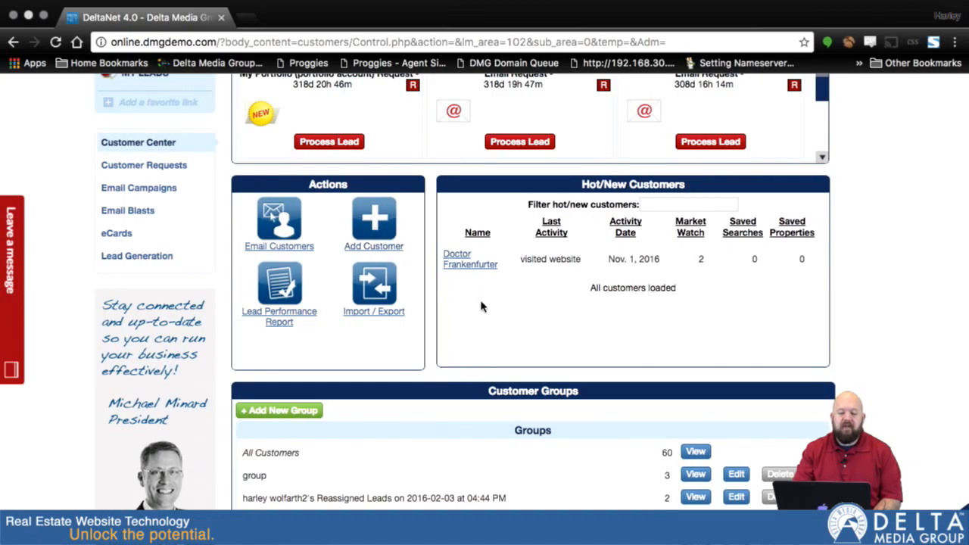
pyautogui.click(457, 263)
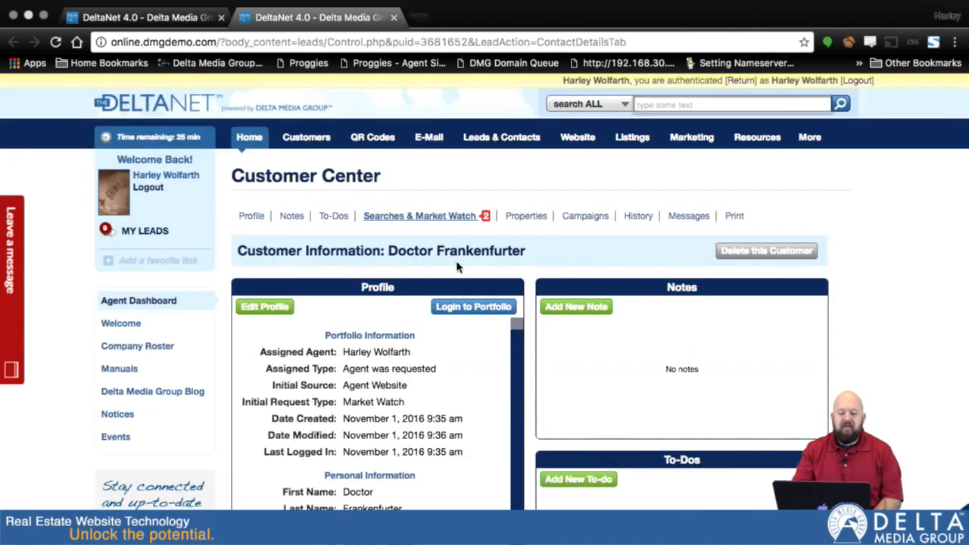
# Step: Choose Add a Market Watch in the lead's Saved Searches section
pyautogui.scroll(-3, 886, 362)
pyautogui.scroll(-5, 886, 362)
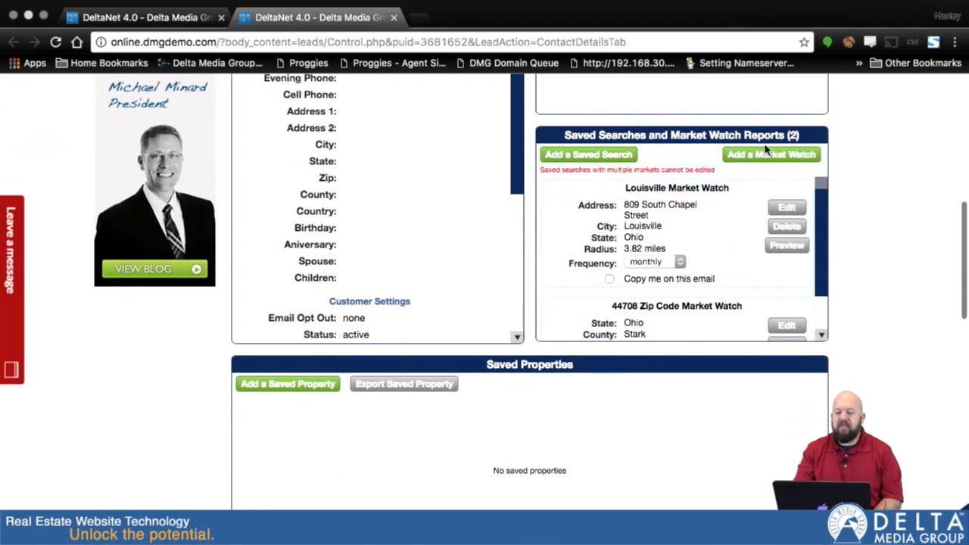
pyautogui.click(771, 156)
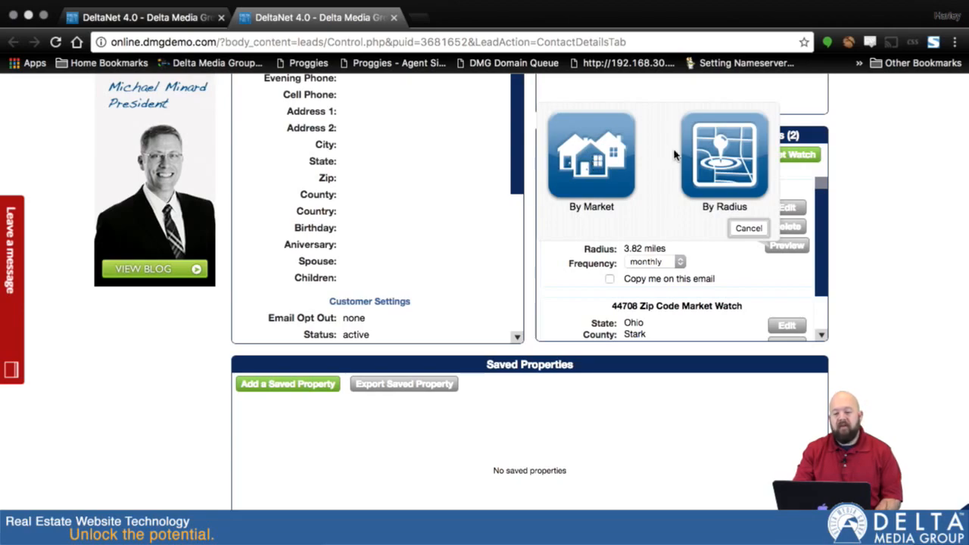
# Step: Save a By Market Market Watch for the city of Canton (Stark, OH)
pyautogui.click(587, 159)
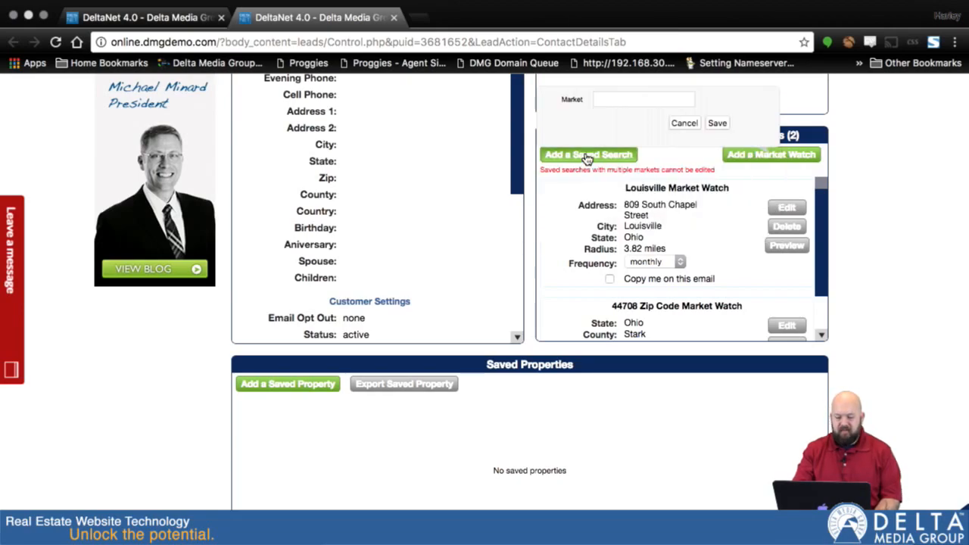
pyautogui.click(628, 100)
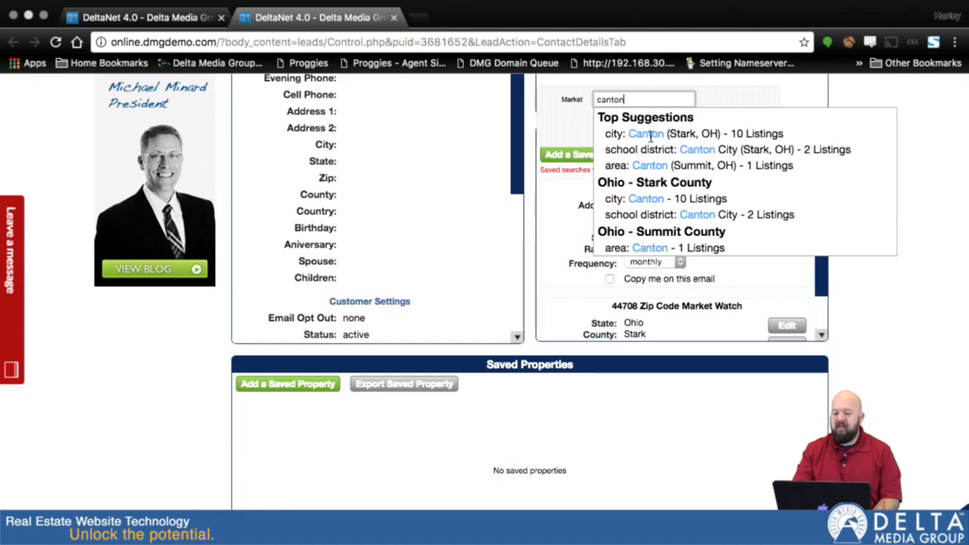
pyautogui.click(649, 136)
pyautogui.click(717, 124)
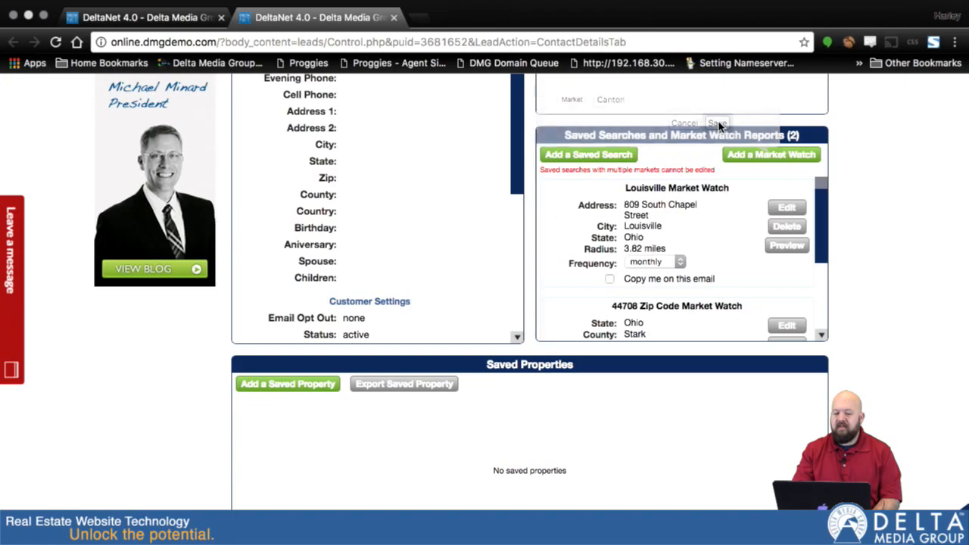
pyautogui.scroll(-3, 758, 266)
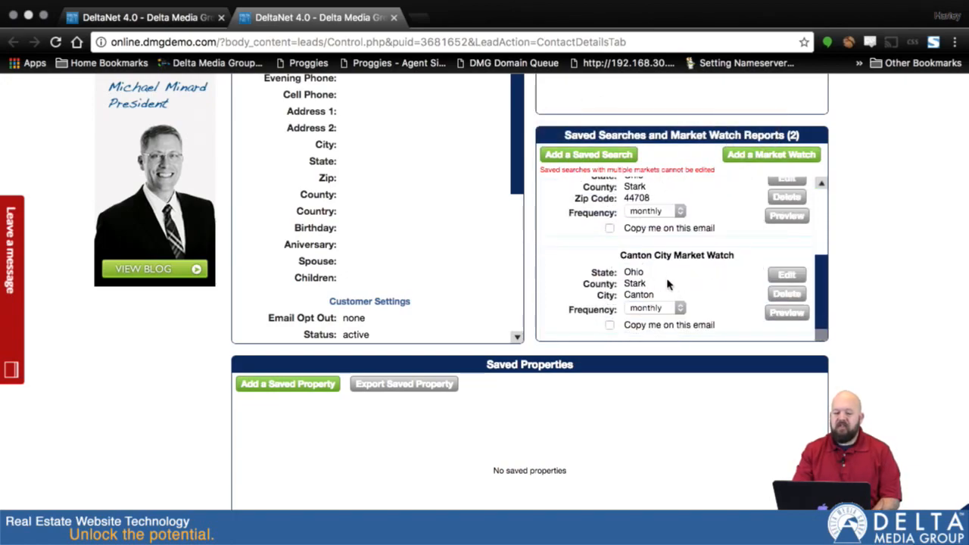
# Step: Delete the Louisville Market Watch report, then bring up Preview for the Canton City report
pyautogui.scroll(5, 666, 278)
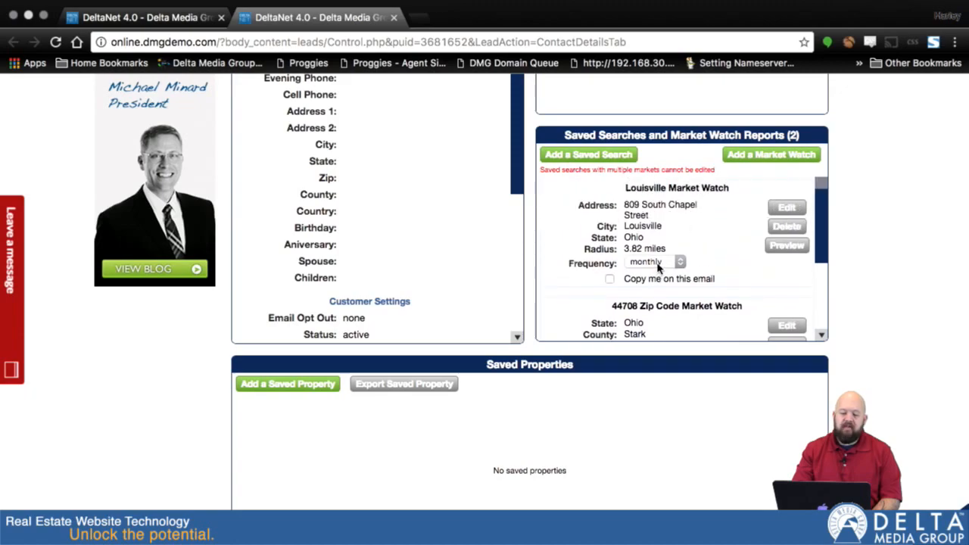
pyautogui.scroll(-4, 658, 267)
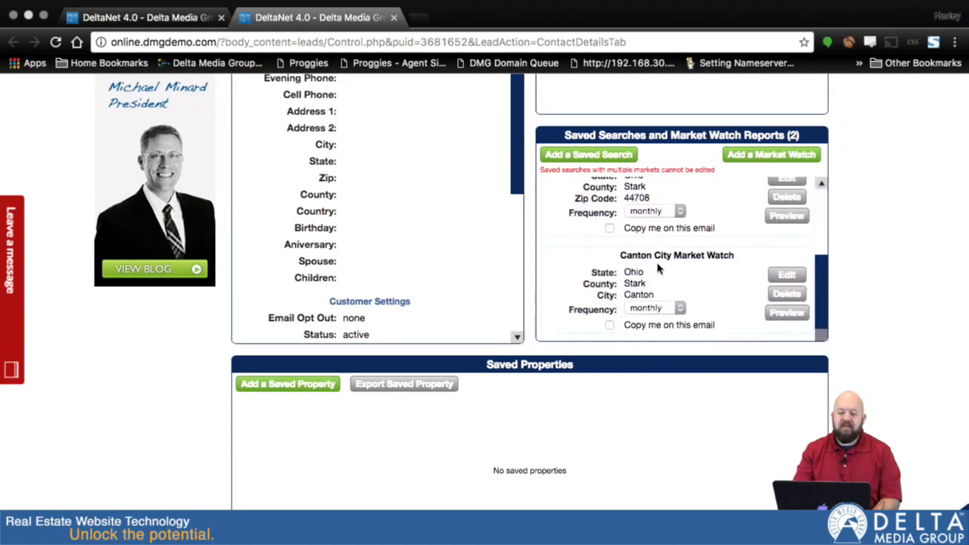
pyautogui.scroll(1, 709, 288)
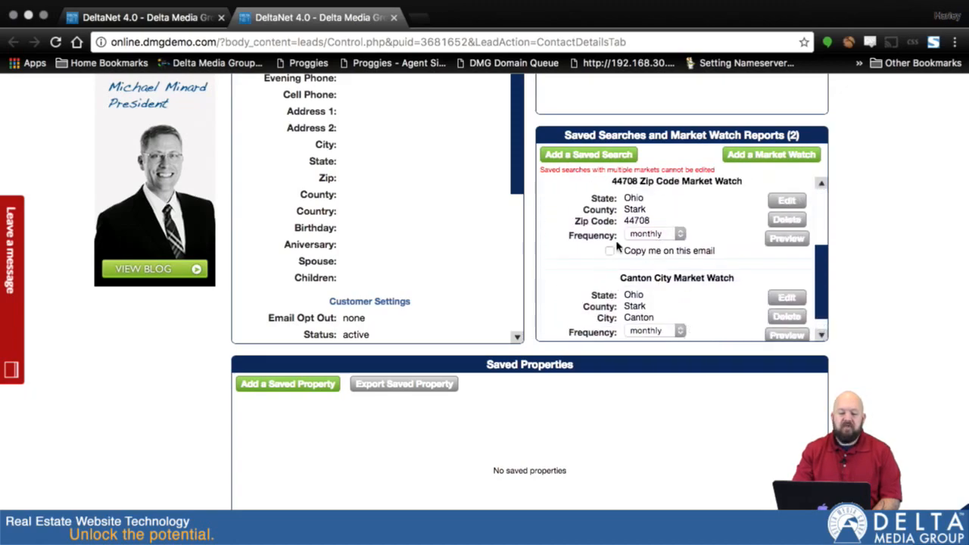
pyautogui.scroll(-1, 615, 252)
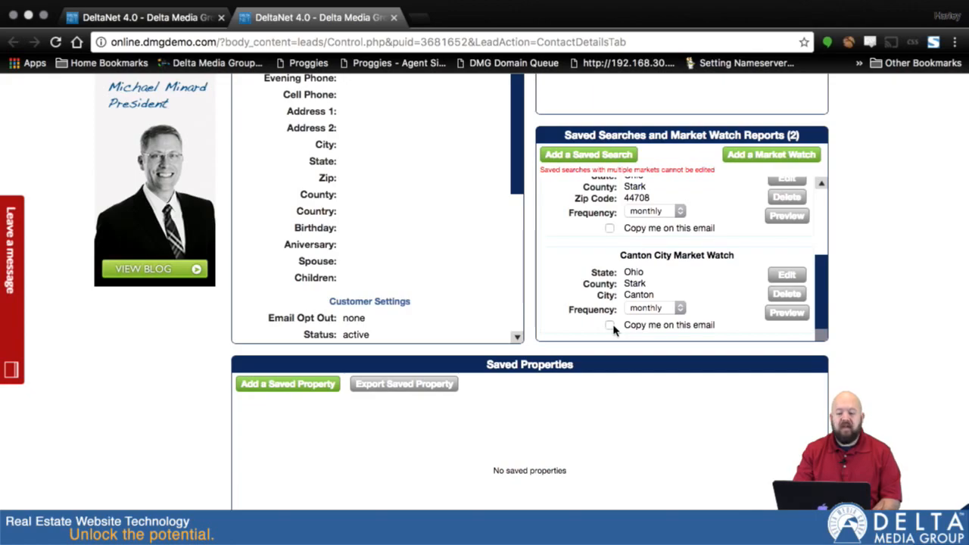
pyautogui.scroll(5, 697, 252)
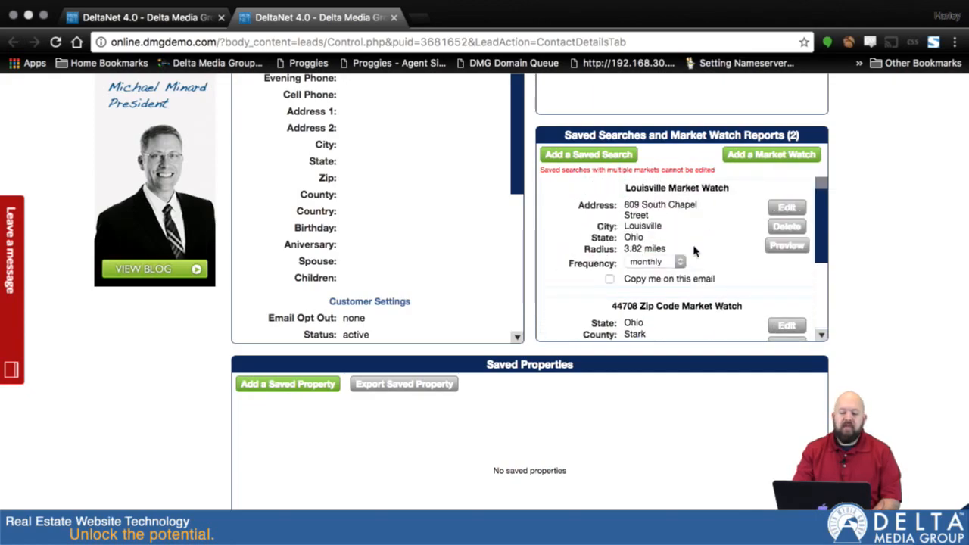
pyautogui.click(783, 229)
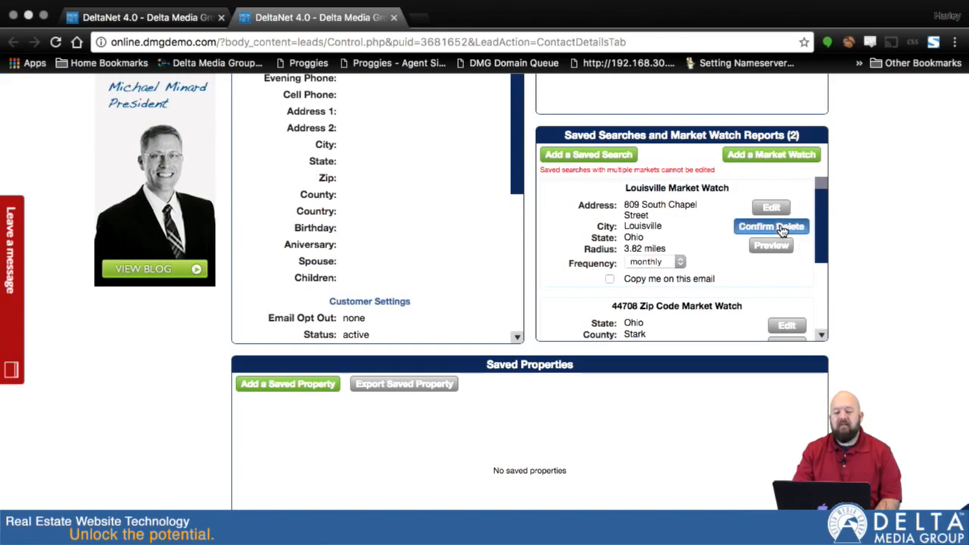
pyautogui.click(757, 227)
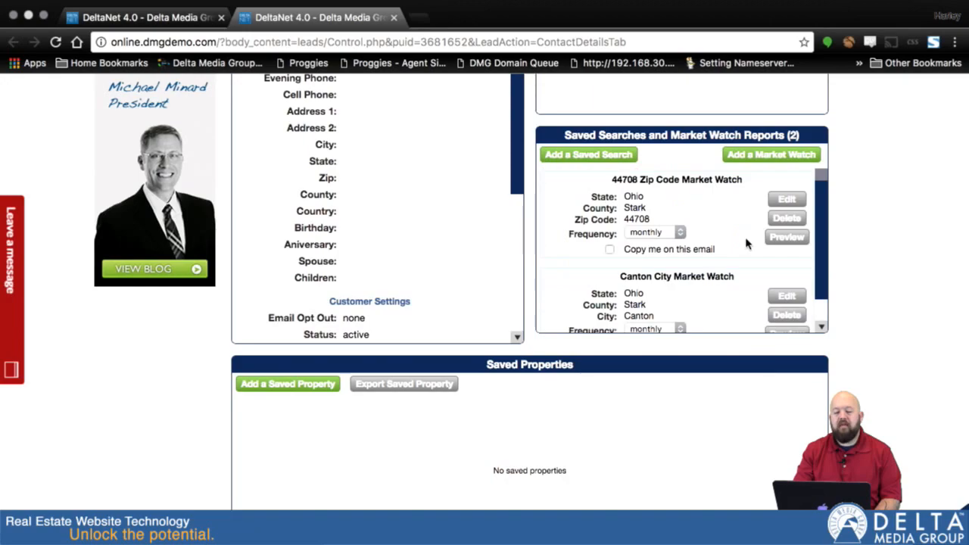
pyautogui.scroll(-1, 730, 277)
pyautogui.click(787, 305)
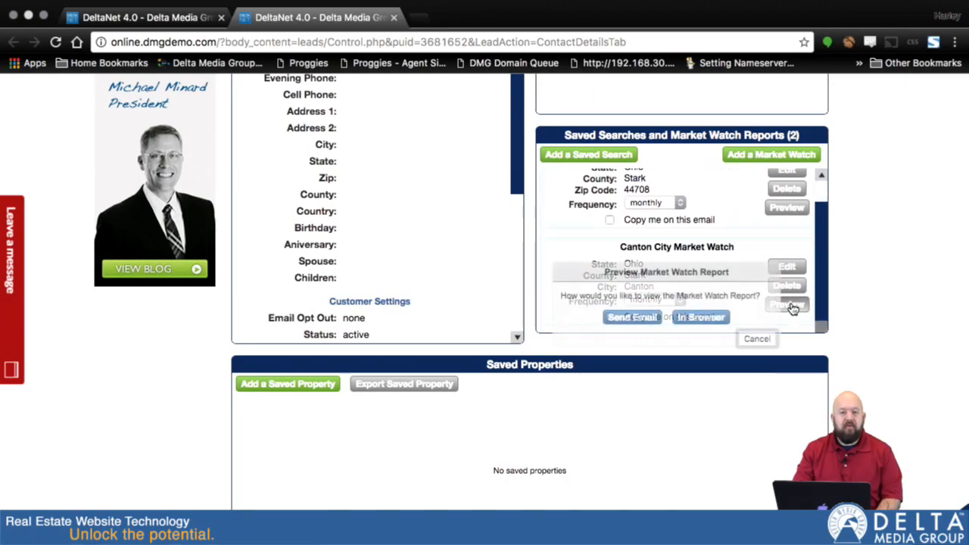
# Step: Open the Canton Market Watch preview in the browser and view it once generated
pyautogui.click(700, 319)
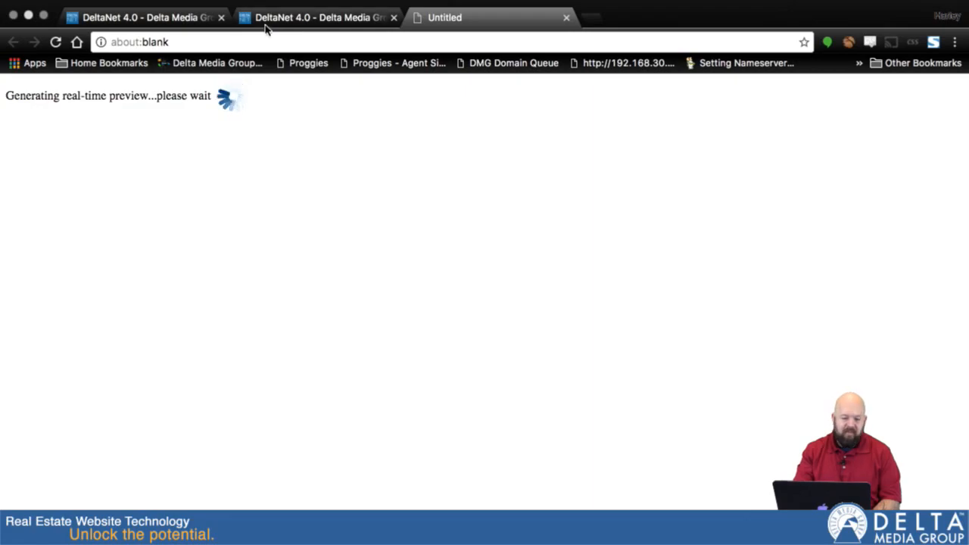
pyautogui.click(292, 19)
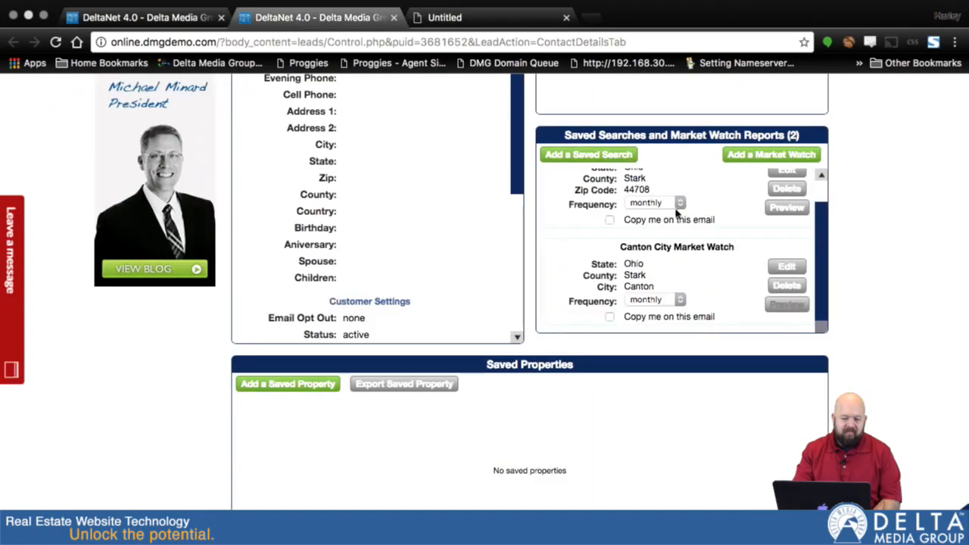
pyautogui.click(455, 12)
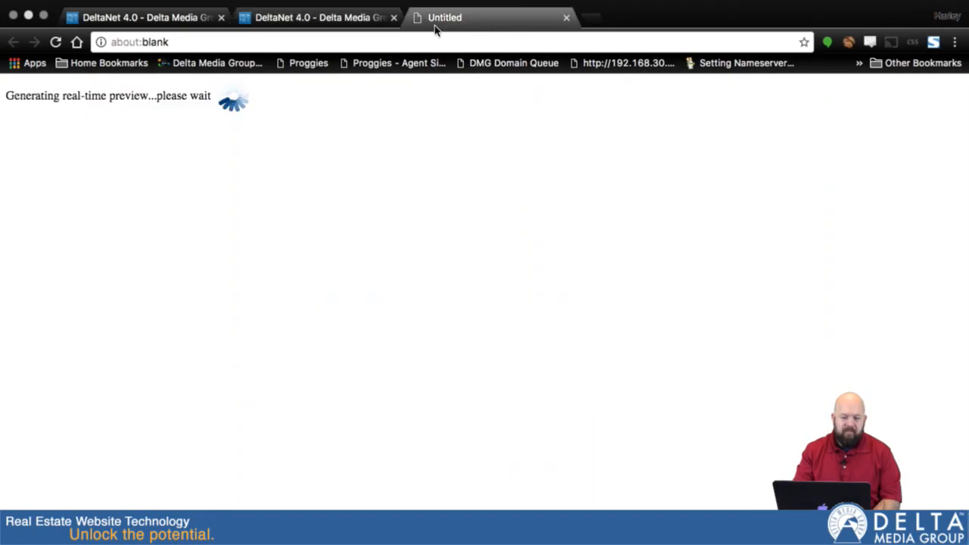
pyautogui.click(315, 25)
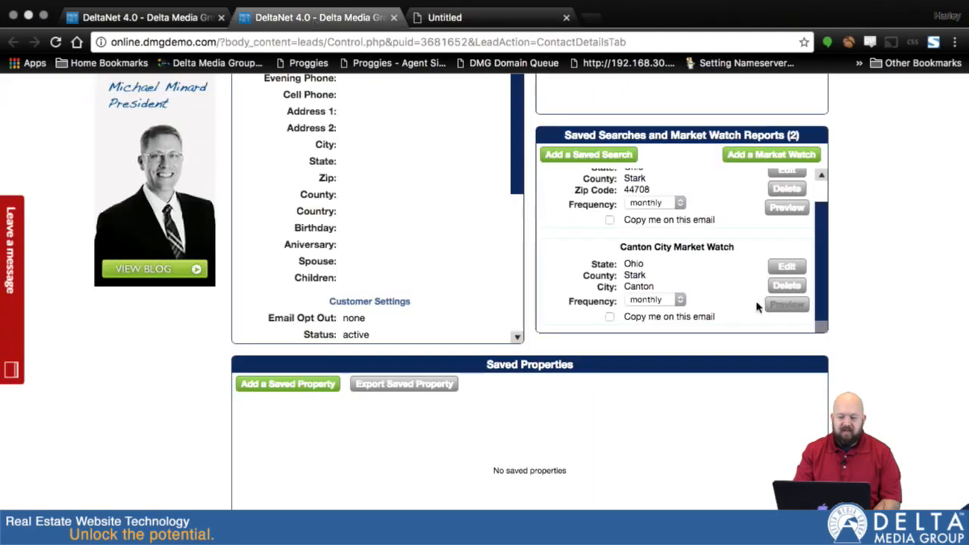
pyautogui.click(467, 19)
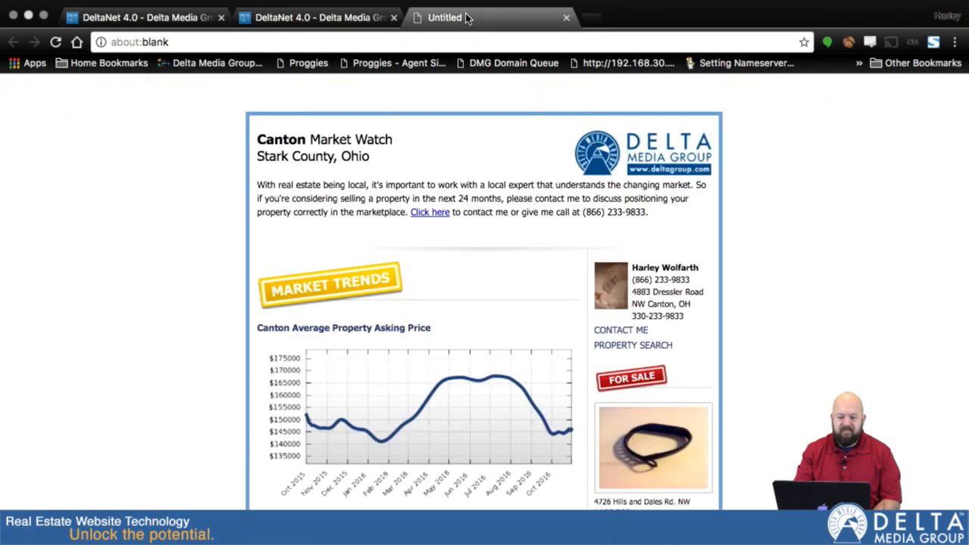
# Step: Scroll through the Canton Market Watch preview's trend charts, then close the preview tab
pyautogui.scroll(-5, 567, 304)
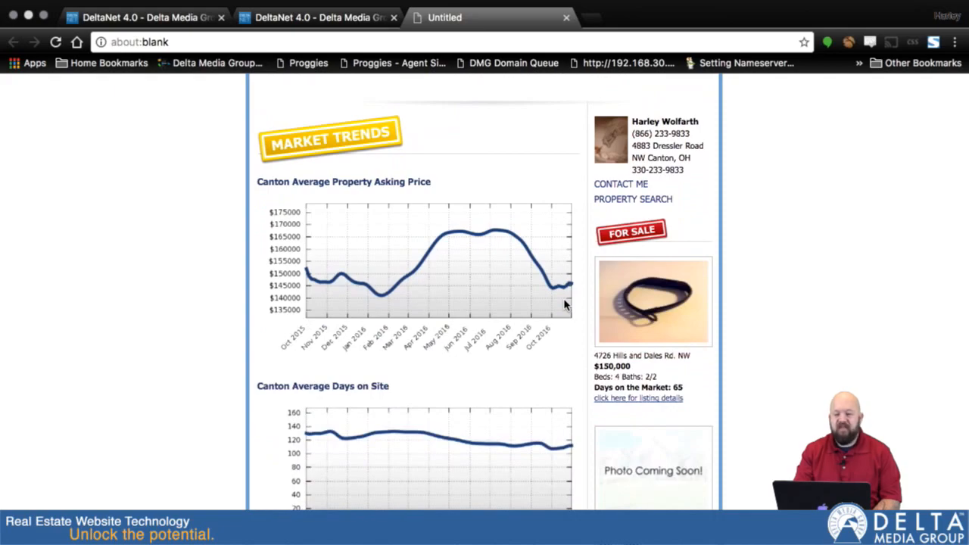
pyautogui.scroll(5, 566, 304)
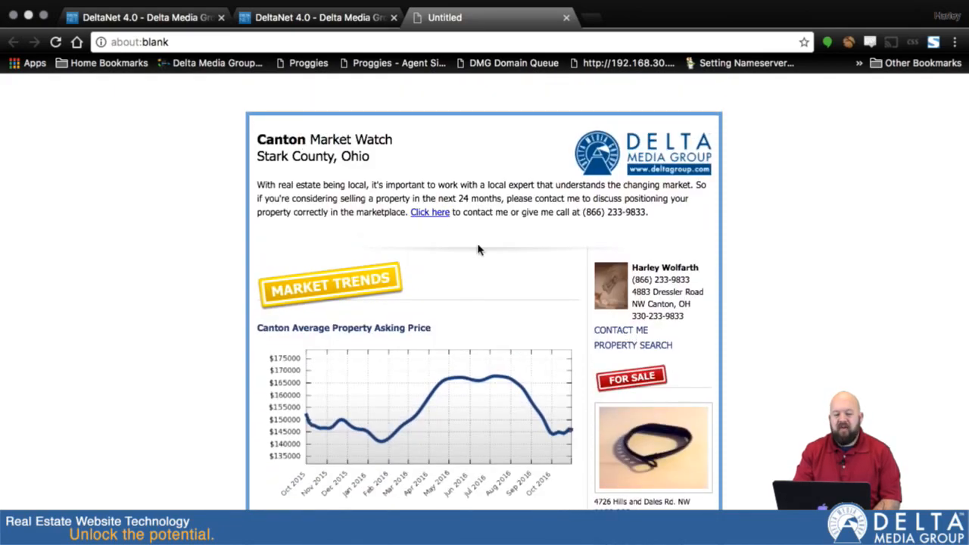
pyautogui.scroll(-4, 563, 354)
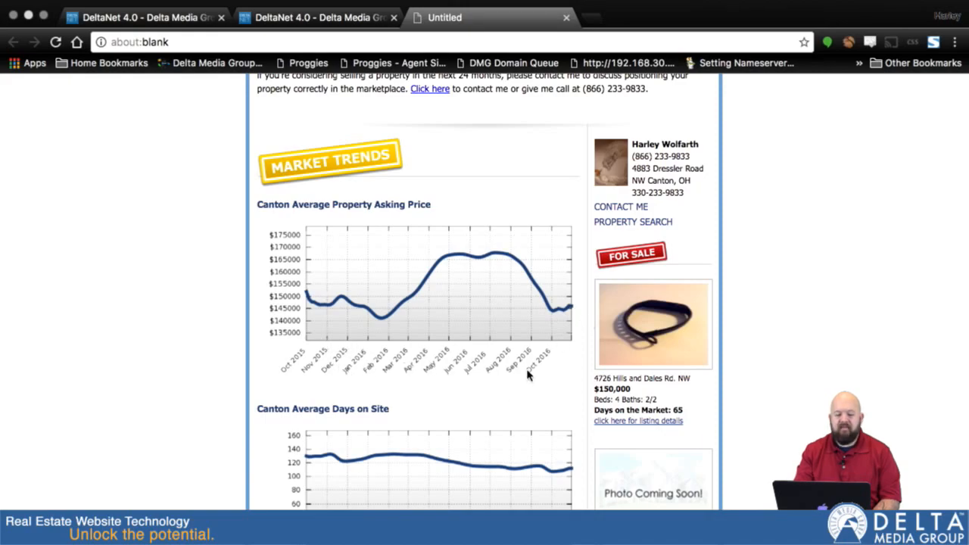
pyautogui.scroll(-5, 591, 405)
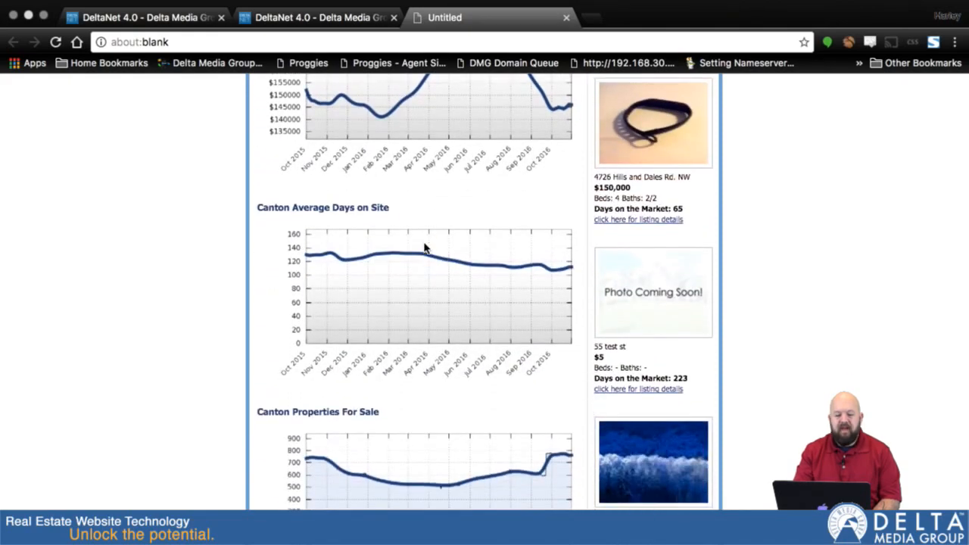
pyautogui.scroll(-4, 494, 350)
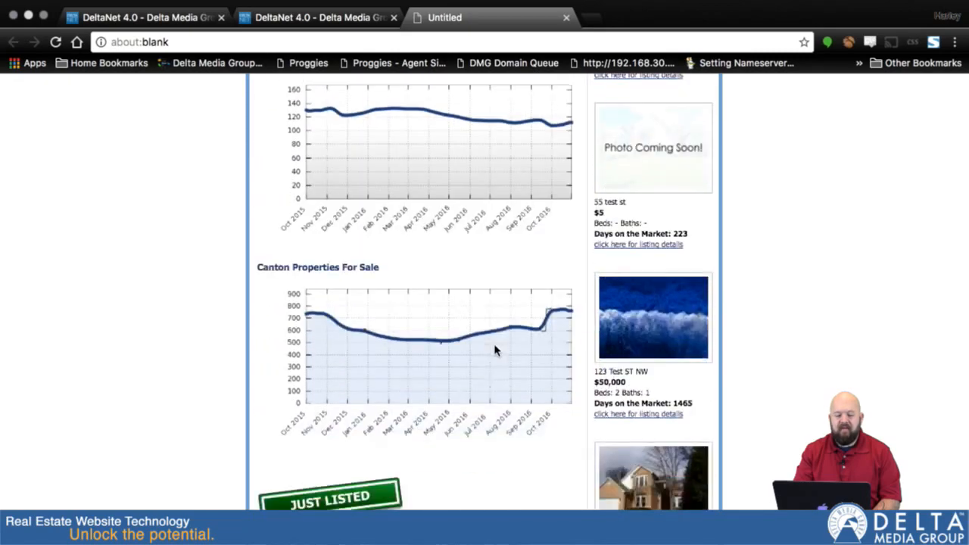
pyautogui.scroll(-1, 494, 350)
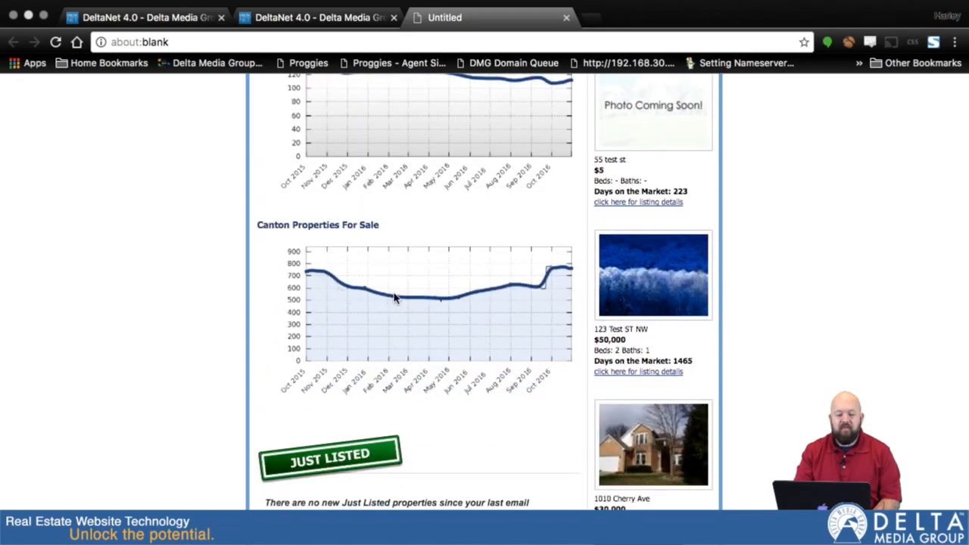
pyautogui.scroll(6, 570, 294)
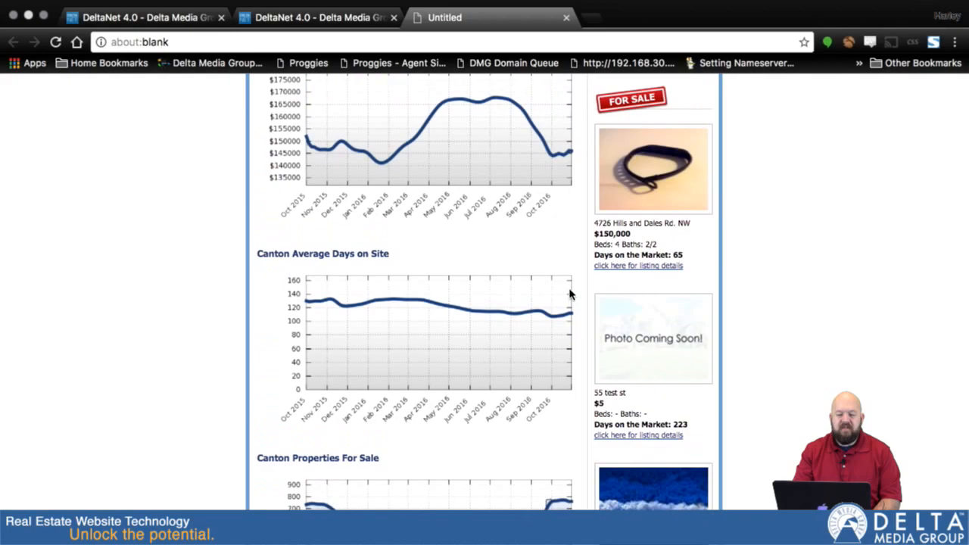
pyautogui.scroll(3, 571, 295)
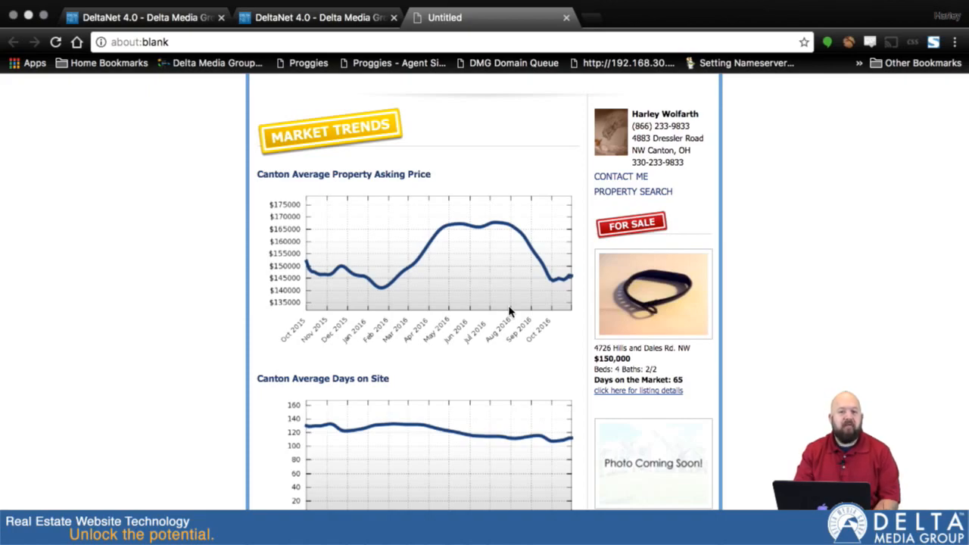
pyautogui.scroll(-3, 598, 405)
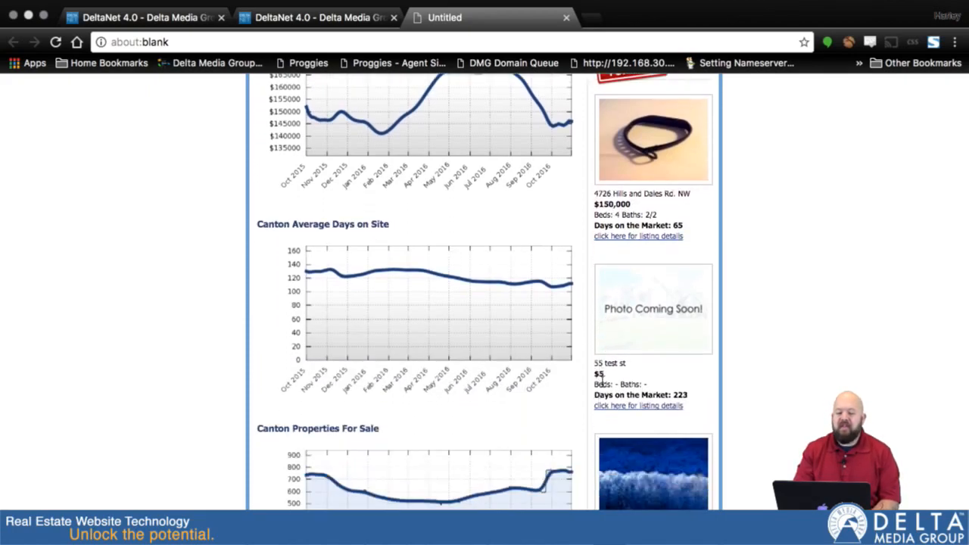
pyautogui.scroll(-4, 653, 300)
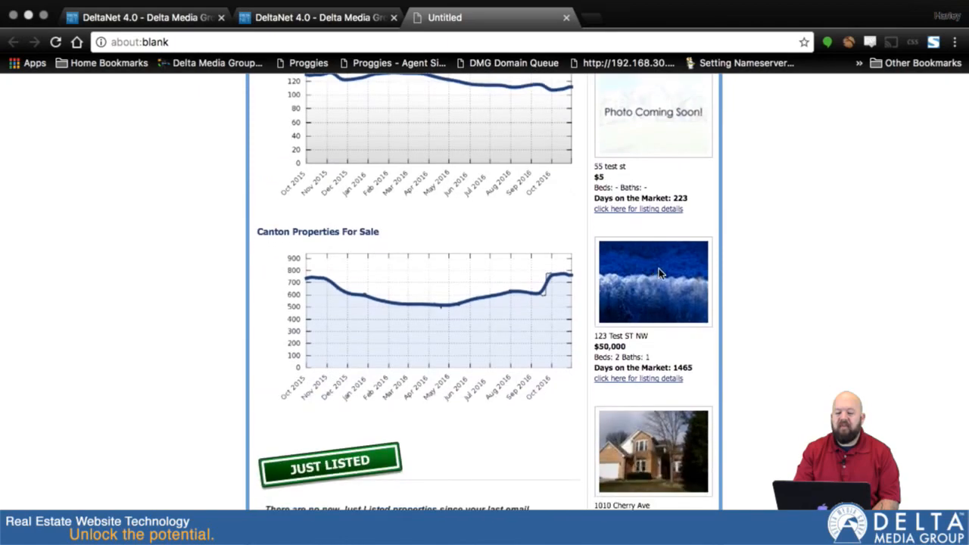
pyautogui.scroll(-4, 655, 411)
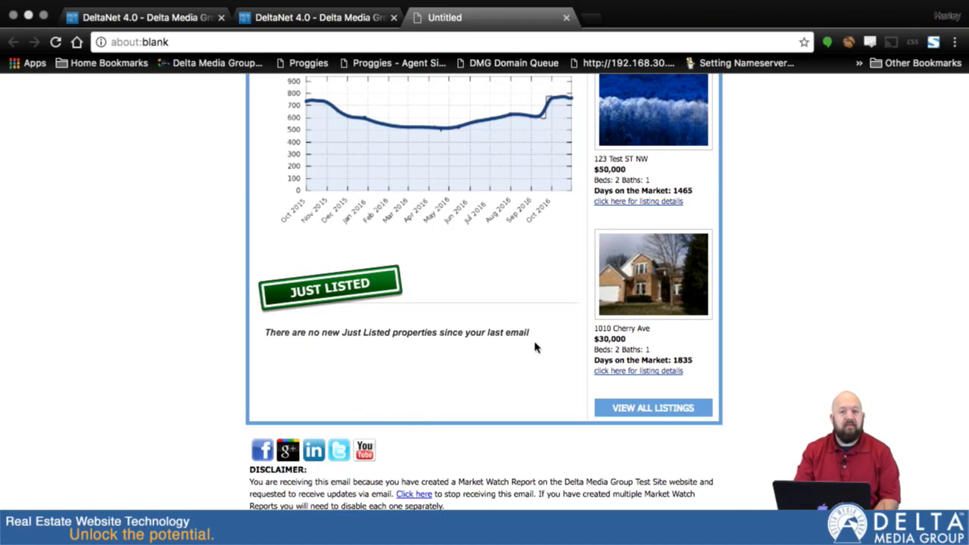
pyautogui.scroll(15, 534, 346)
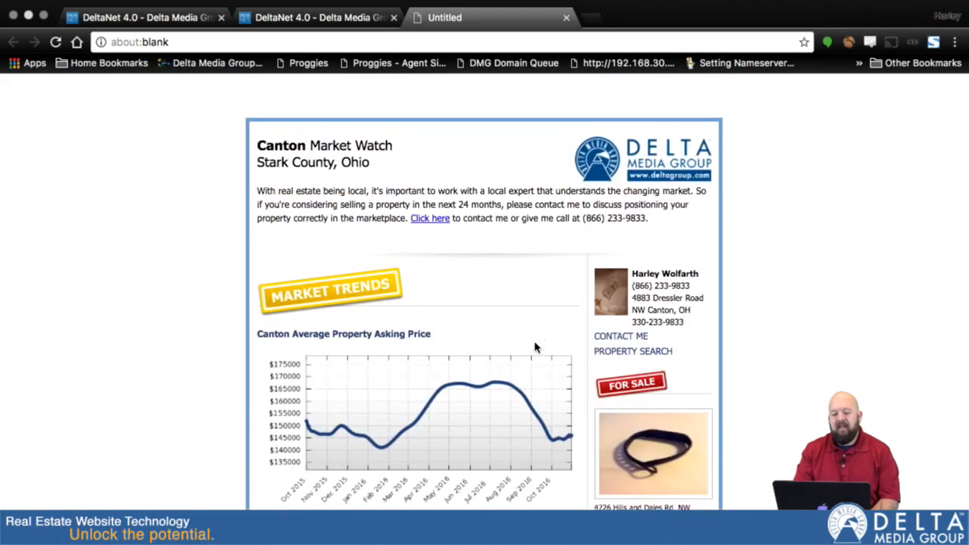
pyautogui.click(568, 18)
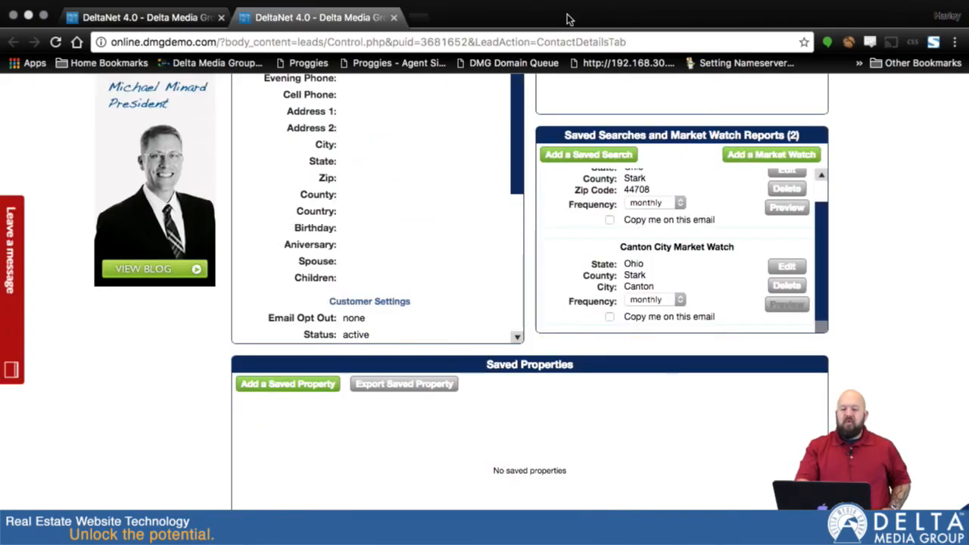
# Step: Close the lead's record tab, returning to the Customer Center listing 2 Market Watch reports
pyautogui.scroll(6, 847, 128)
pyautogui.scroll(2, 846, 129)
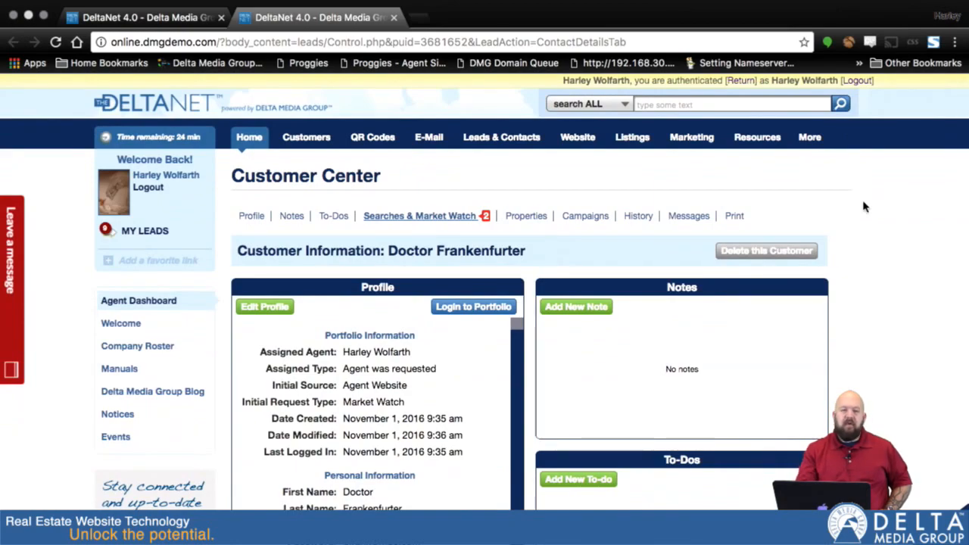
pyautogui.click(394, 19)
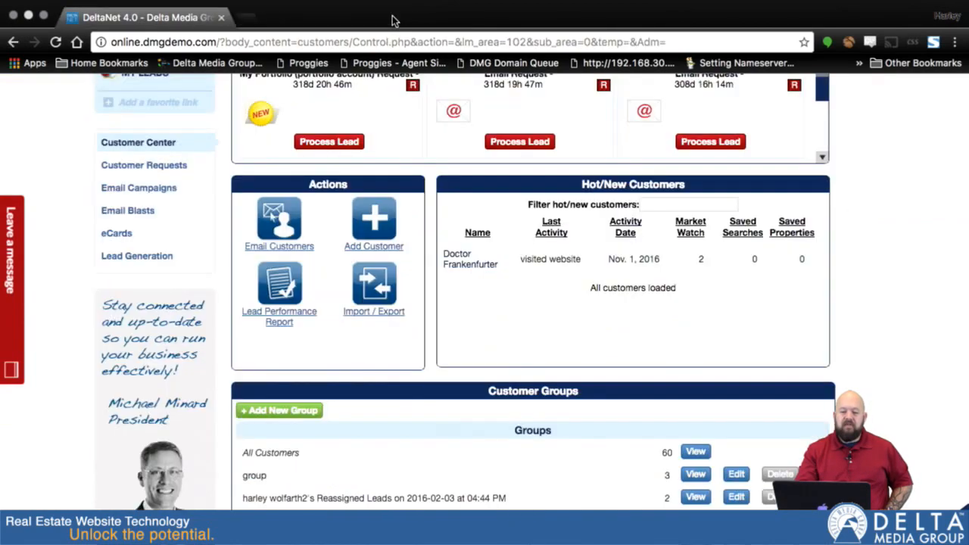
pyautogui.scroll(1, 828, 206)
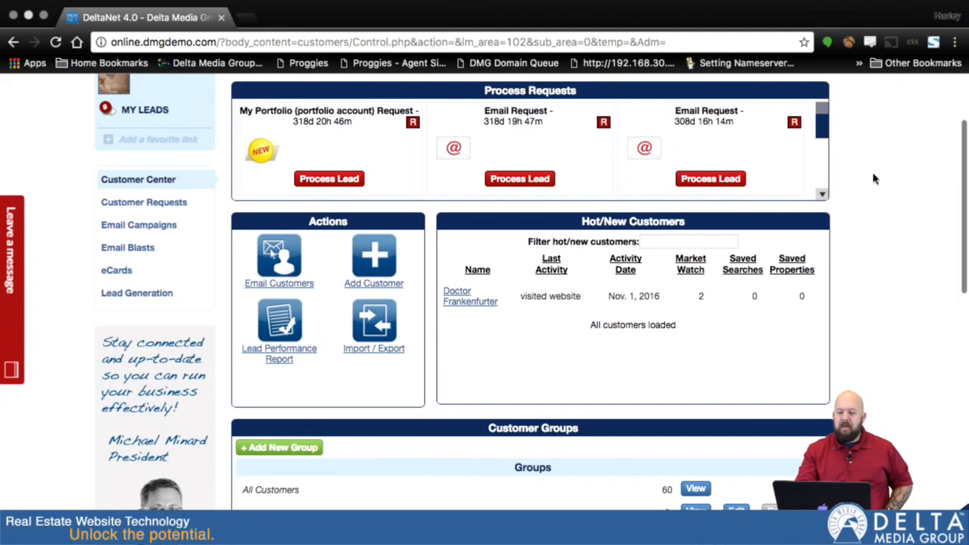
pyautogui.scroll(3, 861, 165)
# Step: Open More > Preferences > Email Messages and scroll down to the Market Watch template
pyautogui.moveTo(796, 184)
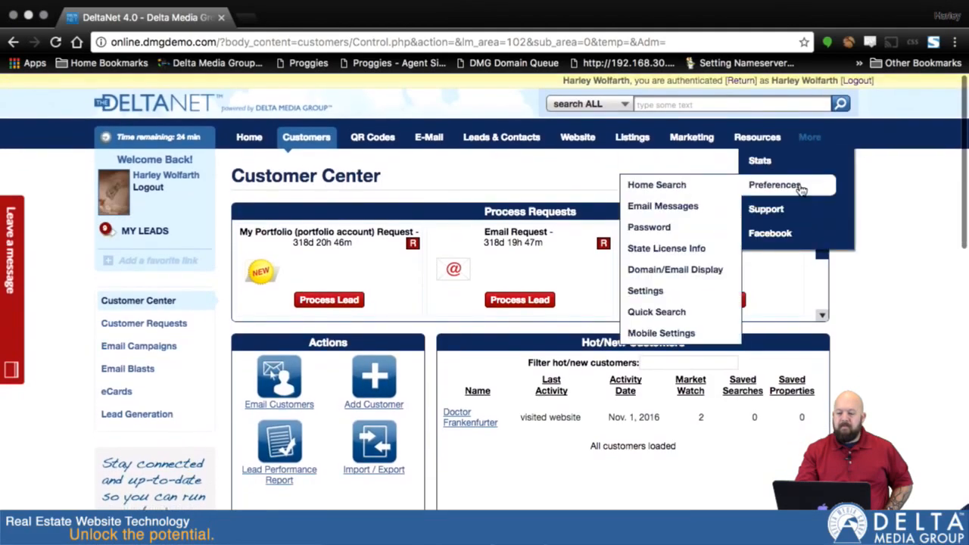
pyautogui.click(653, 209)
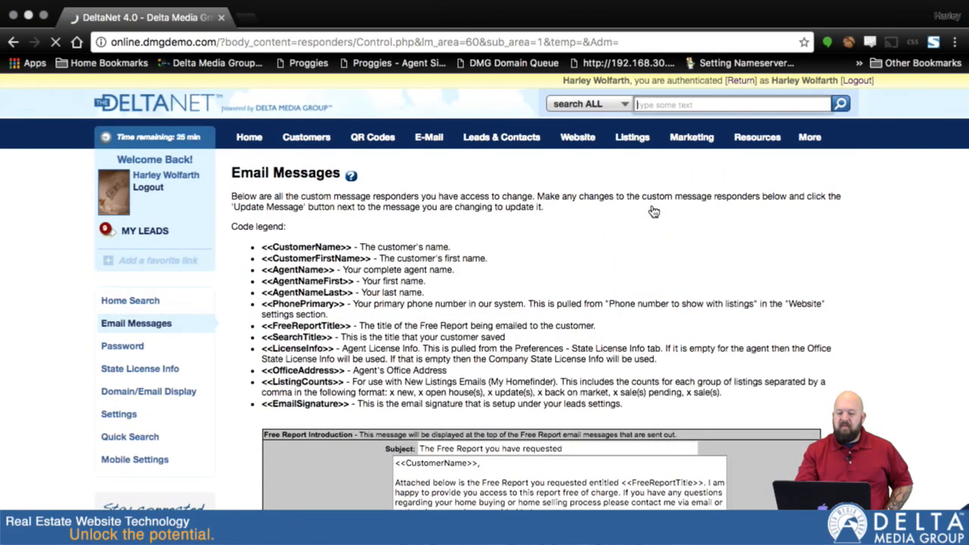
pyautogui.scroll(-10, 903, 408)
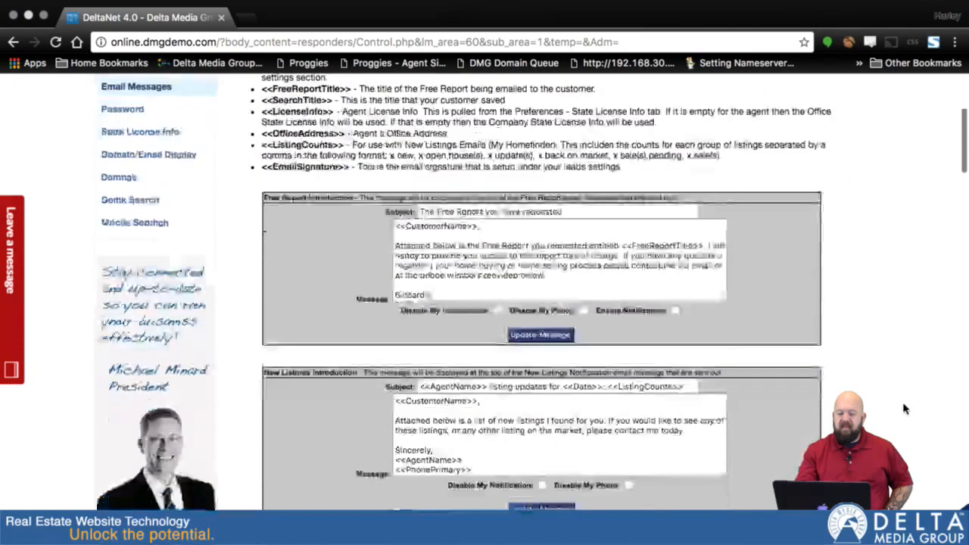
pyautogui.scroll(-10, 904, 409)
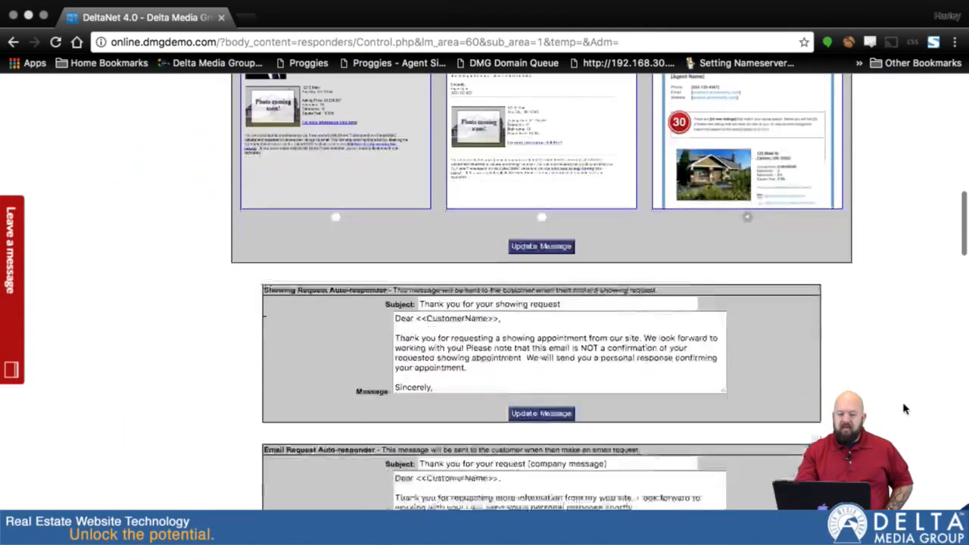
pyautogui.scroll(-10, 904, 409)
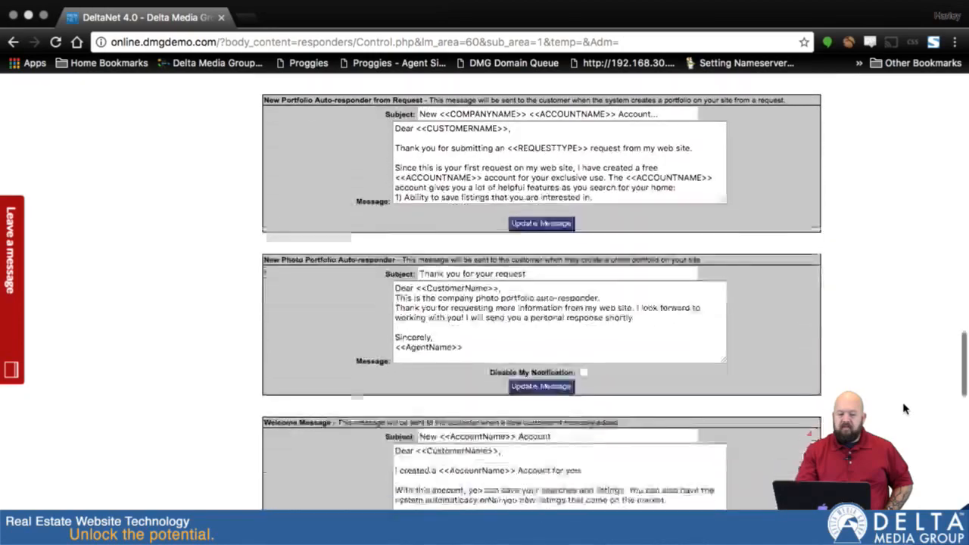
pyautogui.scroll(-8, 903, 409)
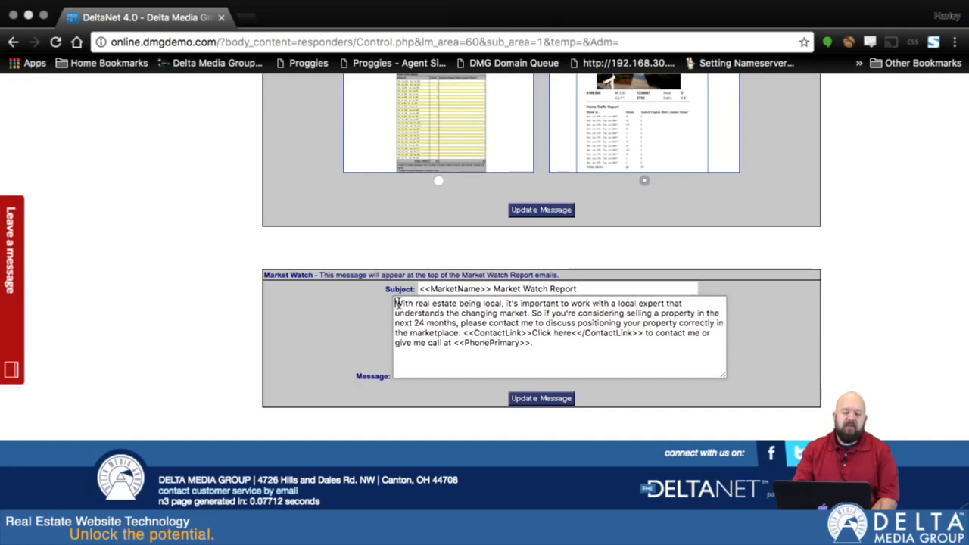
pyautogui.moveTo(393, 303); pyautogui.dragTo(573, 342)
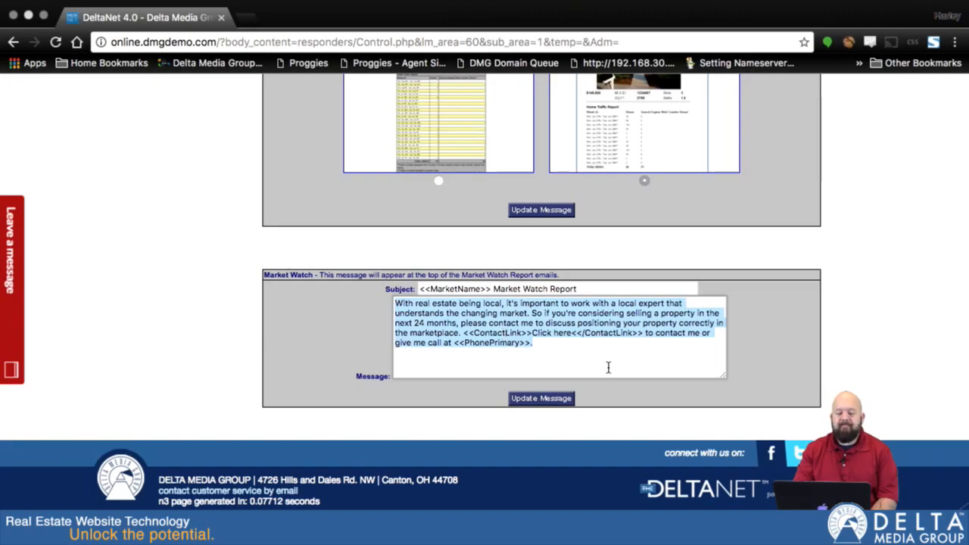
pyautogui.click(471, 332)
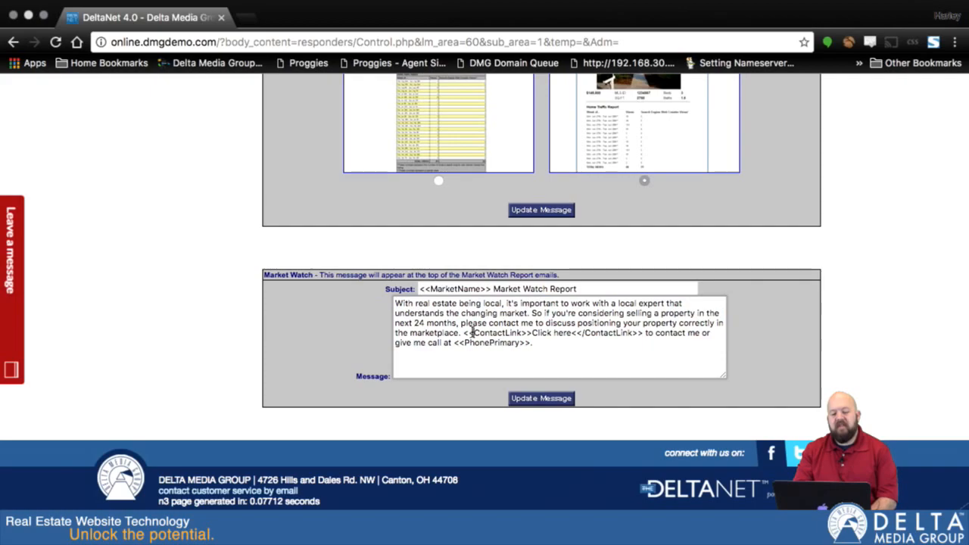
pyautogui.moveTo(464, 333); pyautogui.dragTo(534, 333)
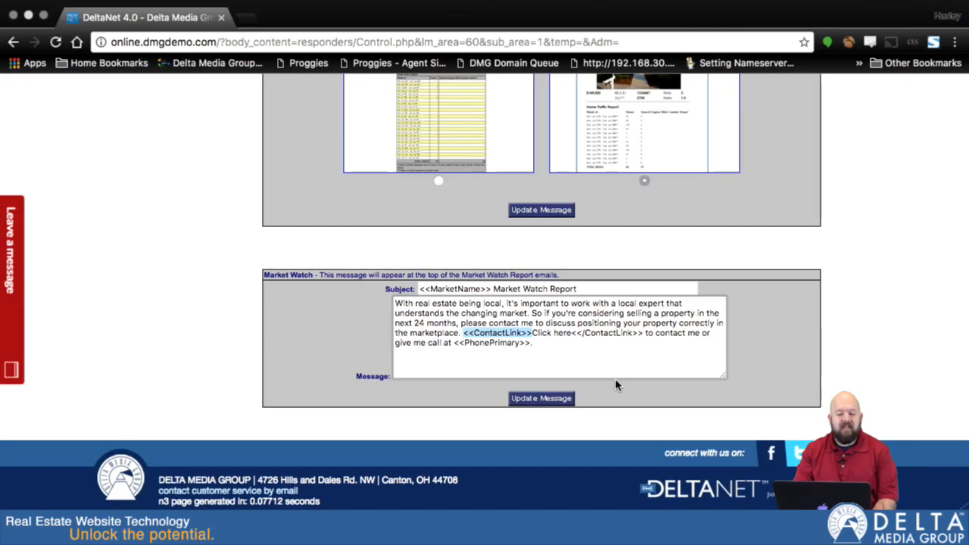
pyautogui.moveTo(453, 342); pyautogui.dragTo(604, 352)
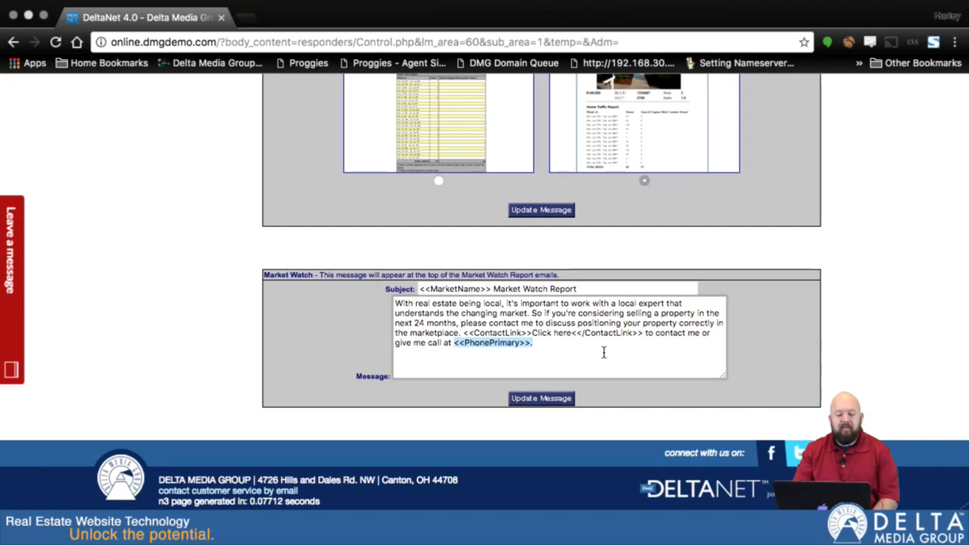
pyautogui.moveTo(420, 288); pyautogui.dragTo(493, 288)
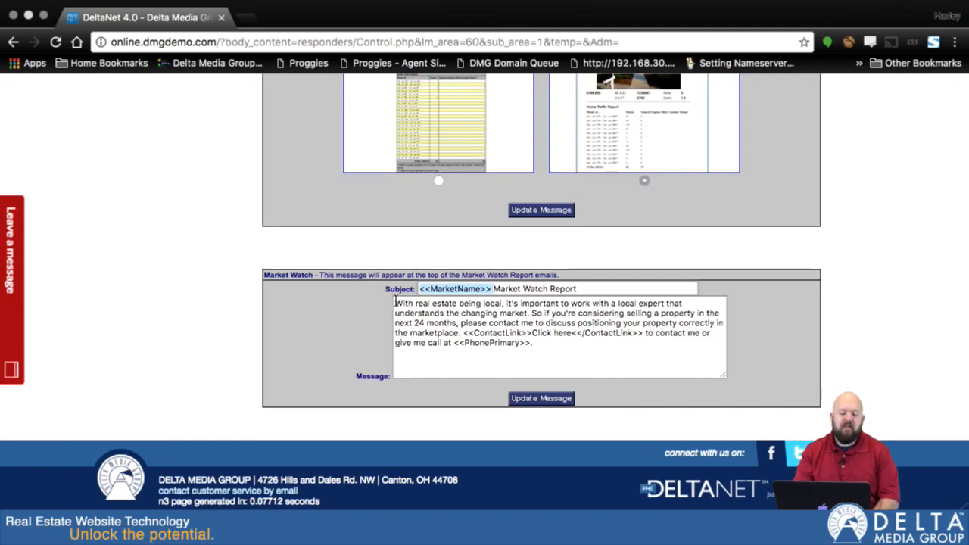
pyautogui.click(395, 303)
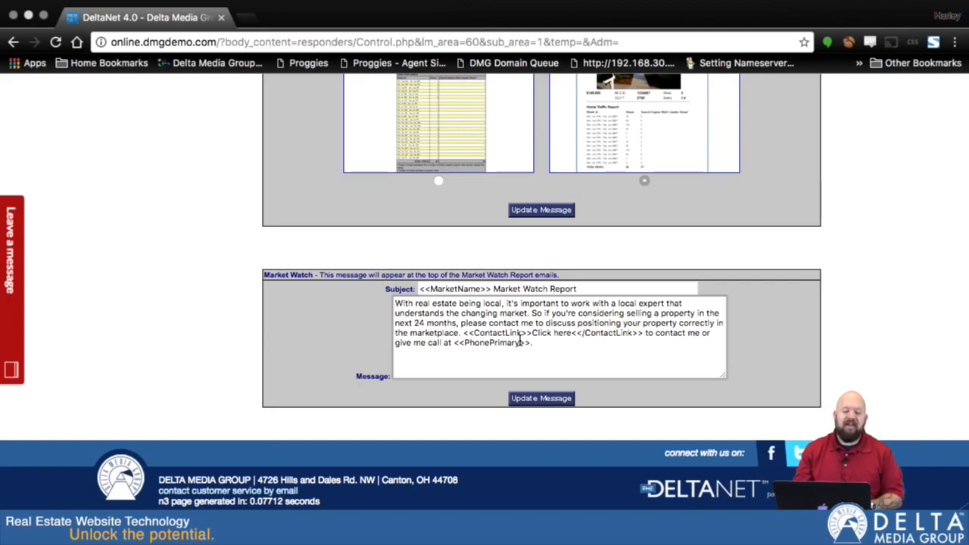
pyautogui.scroll(20, 890, 164)
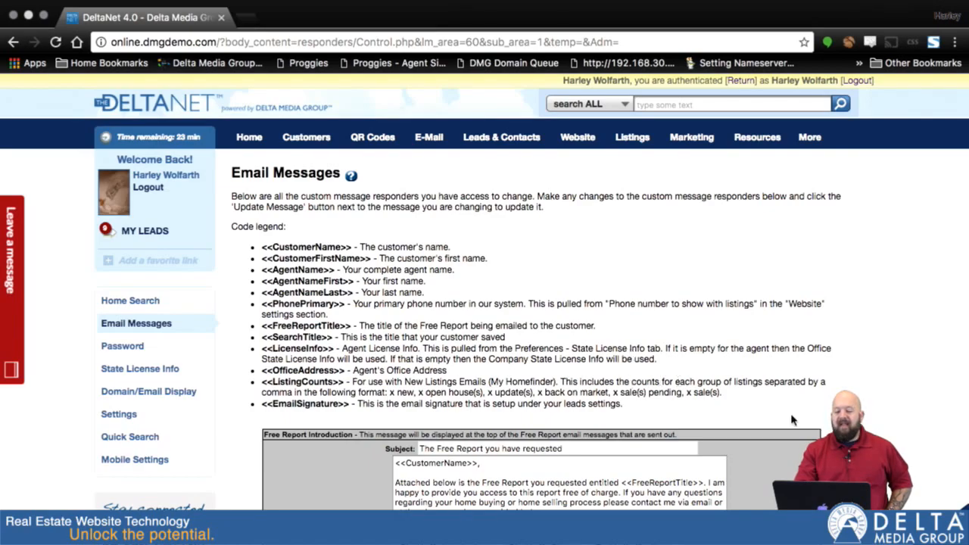
pyautogui.scroll(-5, 530, 303)
pyautogui.scroll(4, 530, 303)
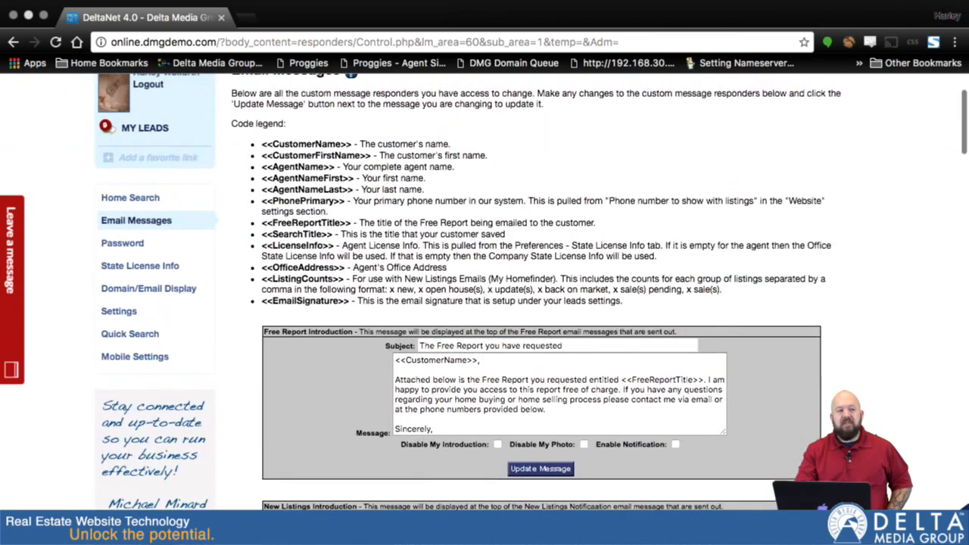
pyautogui.scroll(3, 484, 302)
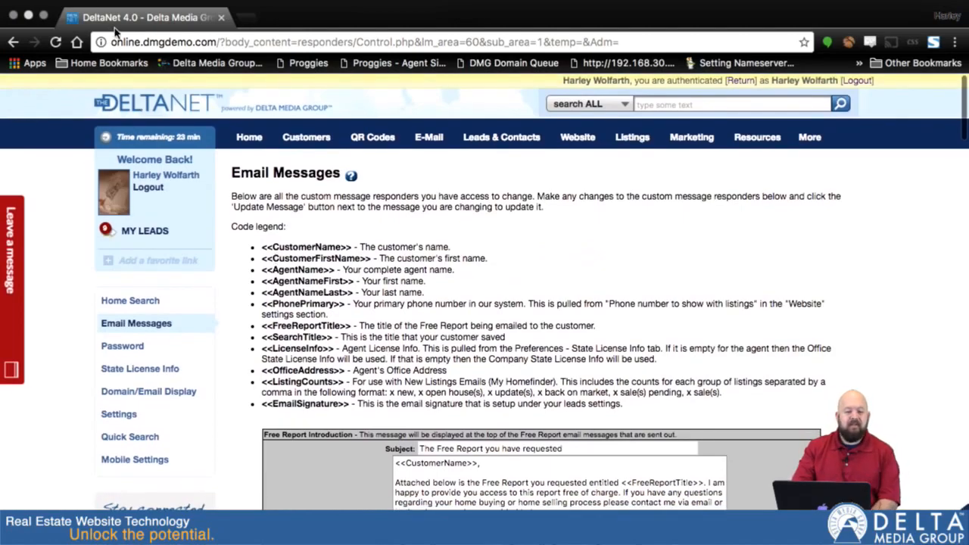